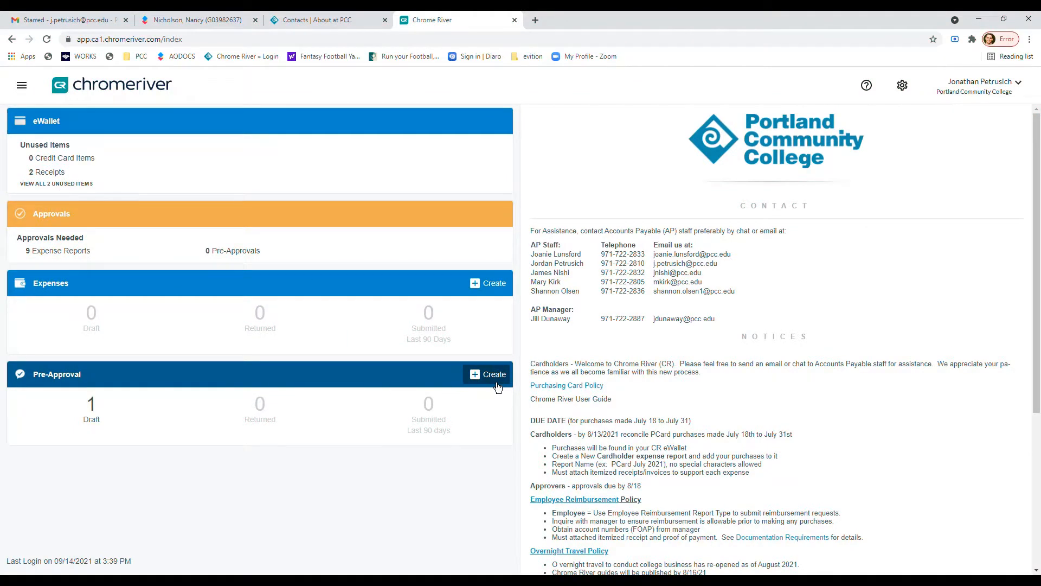
- Create a new pre-approval with the report name "Chrome River Conference, August 2021"
left_click(498, 387)
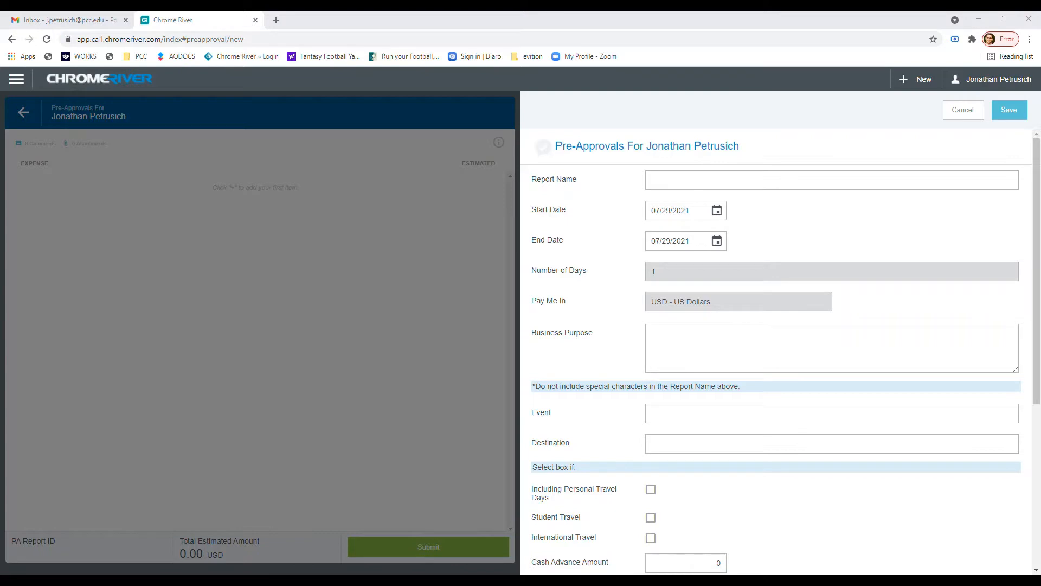
left_click(800, 182)
type("Chrome River Conference, August 2021")
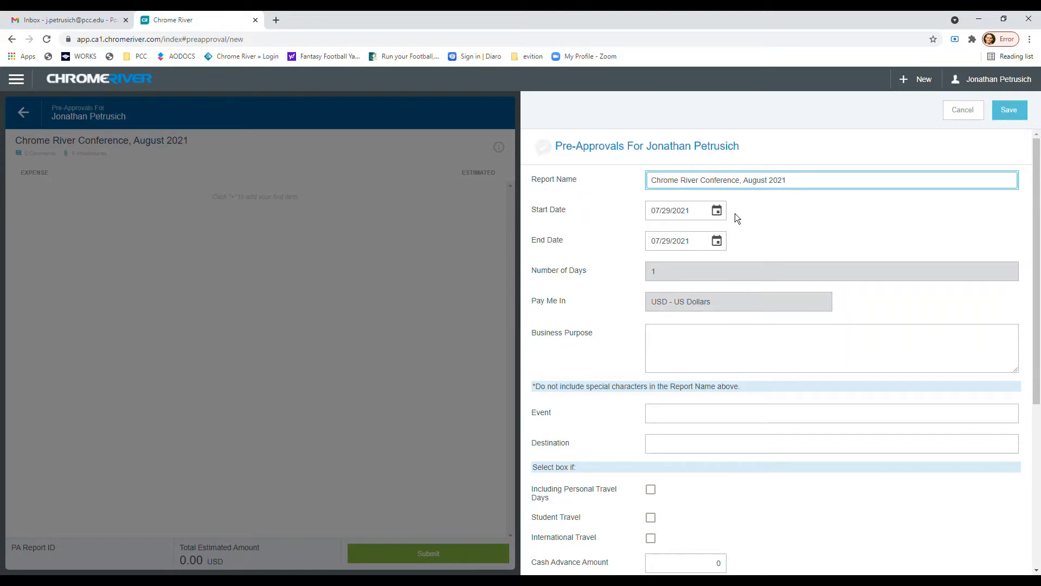
- Set the pre-approval's start date to 08/02/2021 and its end date to 08/05/2021
left_click(715, 212)
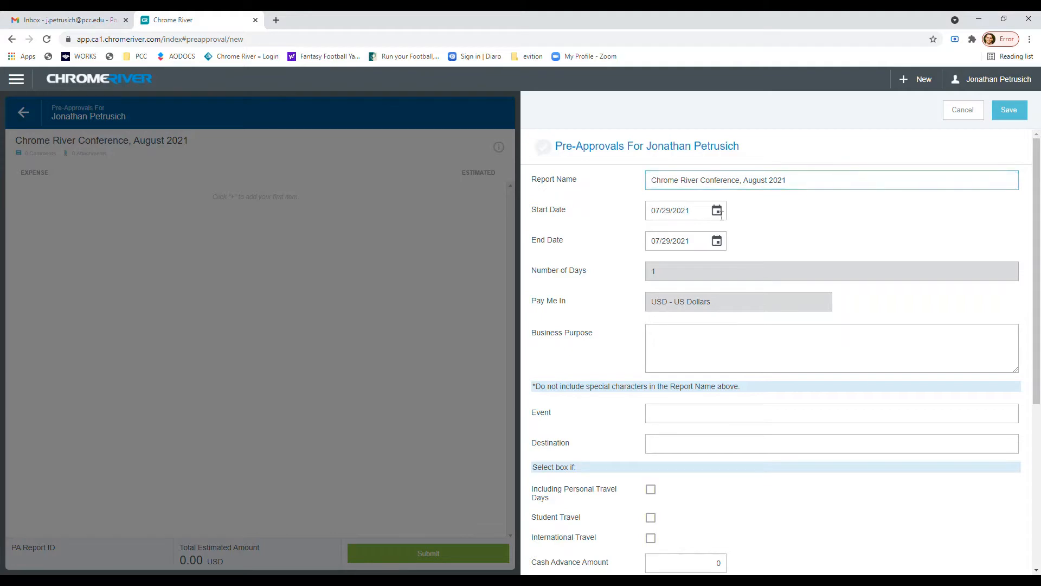
left_click(779, 243)
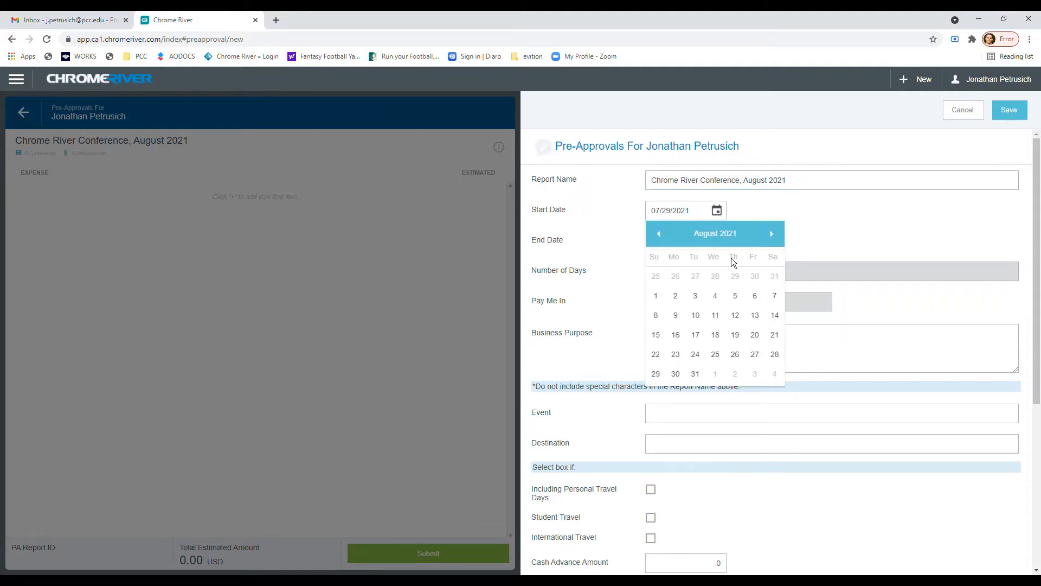
left_click(684, 299)
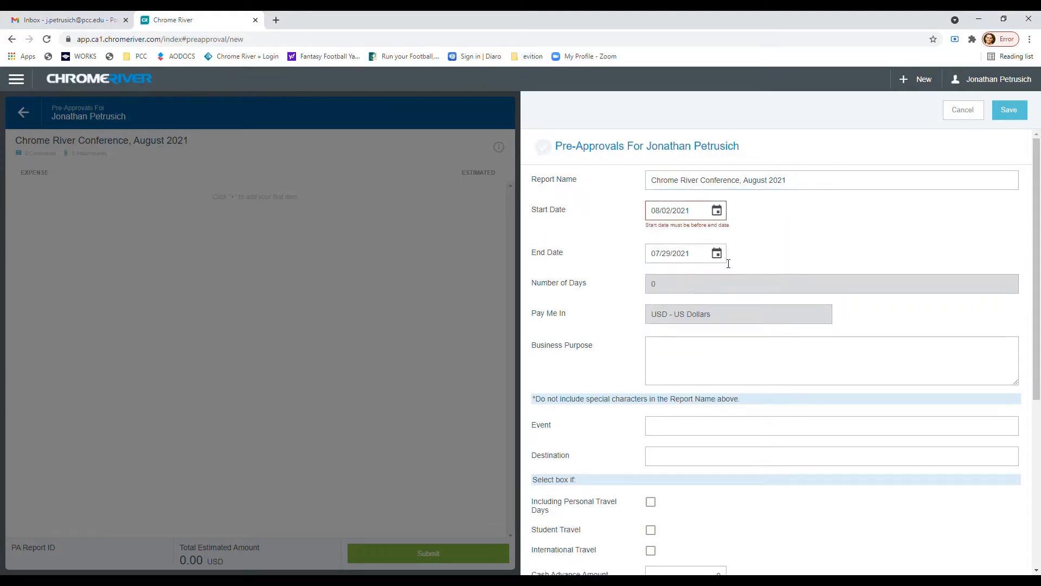
left_click(716, 253)
left_click(771, 277)
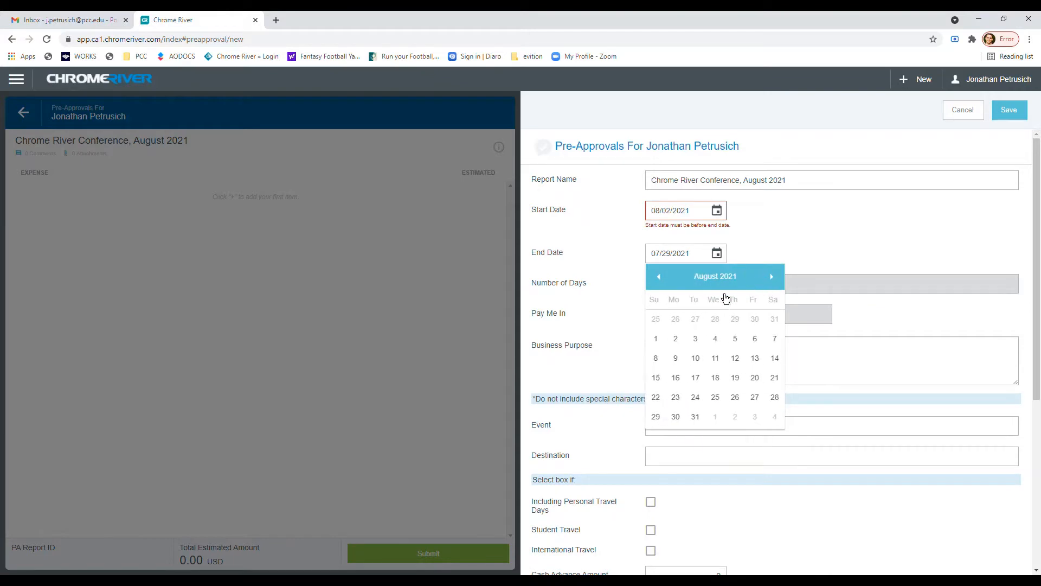
left_click(735, 339)
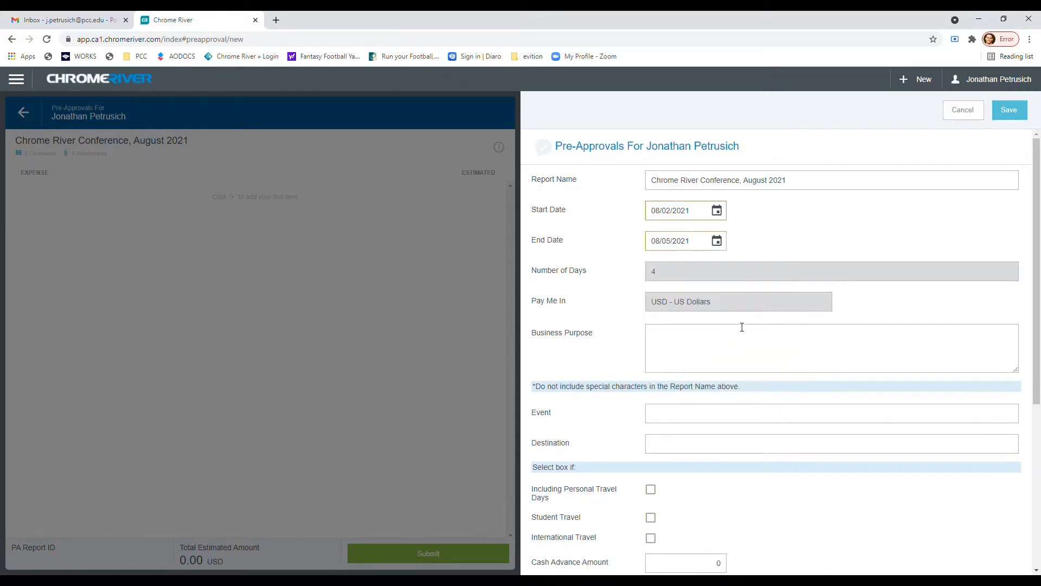
- Enter "Group training for new PCard software – Chrome River" as the business purpose
left_click(713, 341)
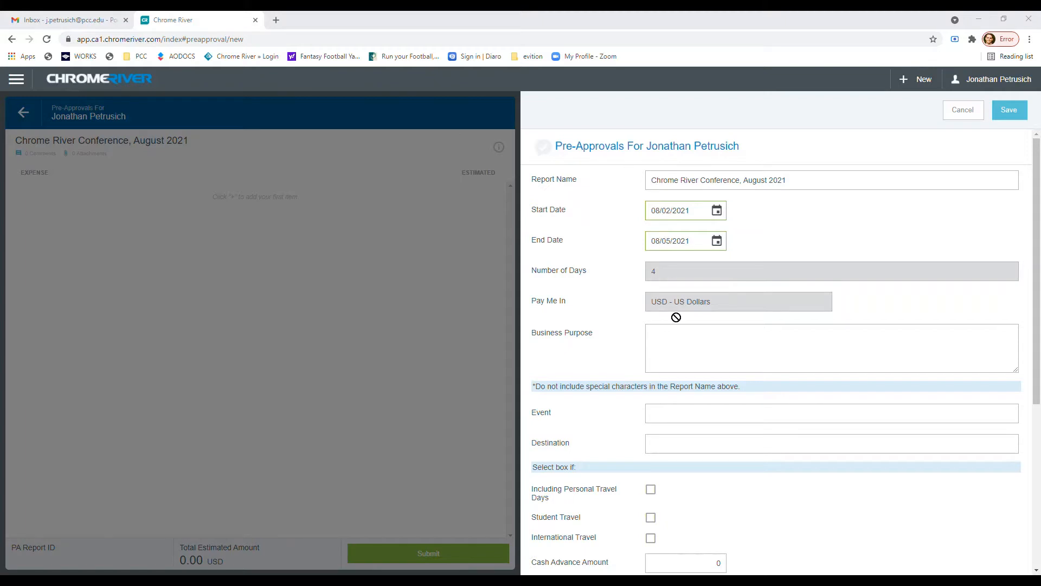
left_click(707, 359)
type("Group training for new PCard software – Chrome River")
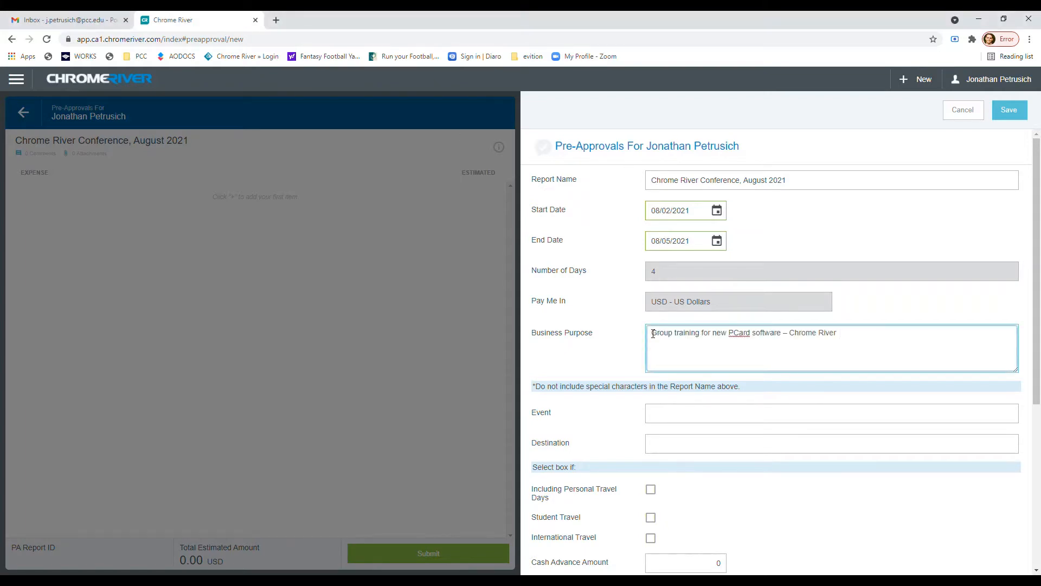
- Fill in the event as "Chrome River Conference", copied from the report name, and the destination as "Las Vegas"
left_click(696, 421)
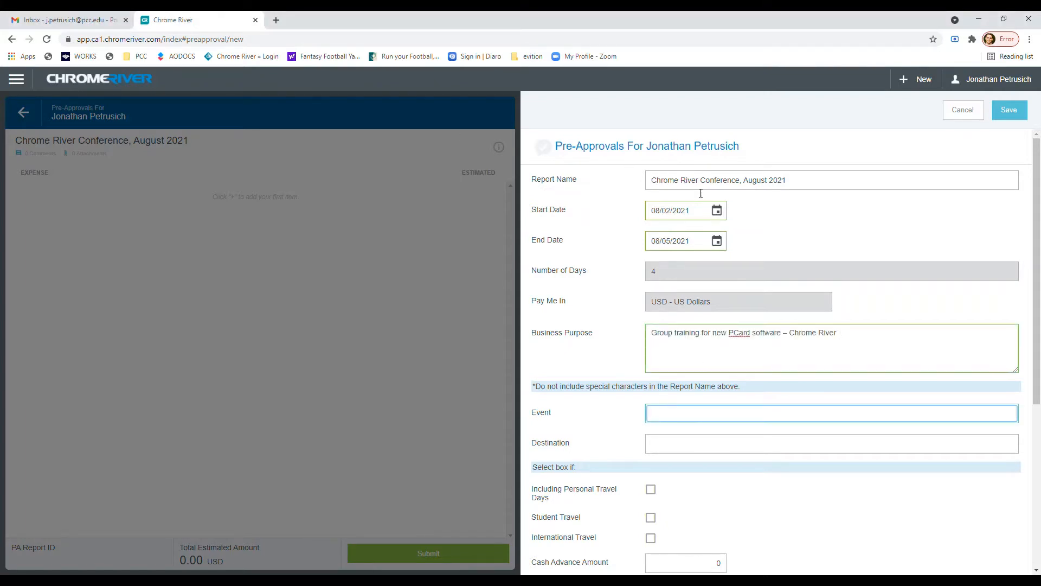
left_click_drag(737, 183, 651, 183)
key("ctrl+c")
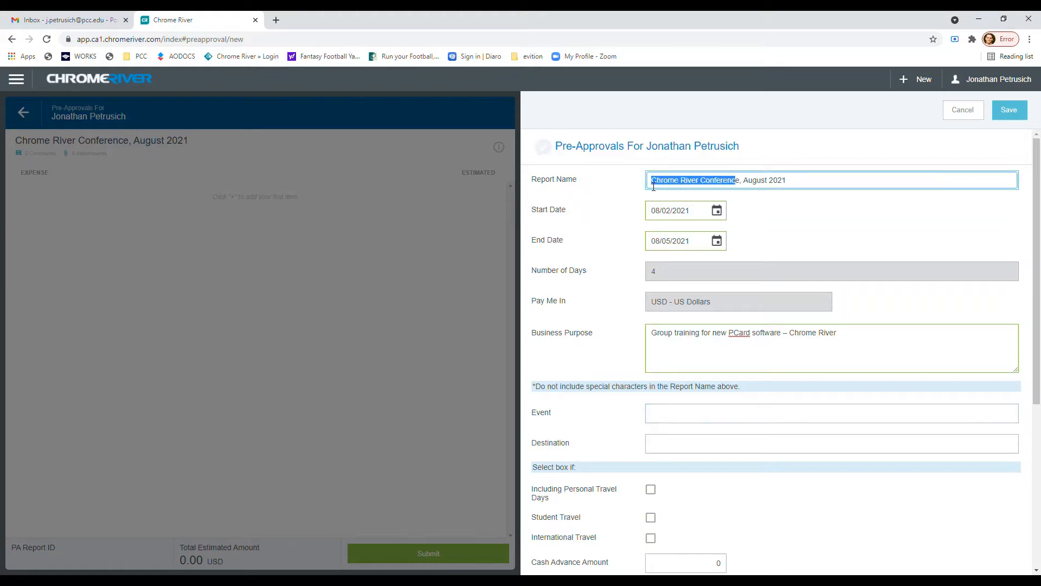
left_click(737, 420)
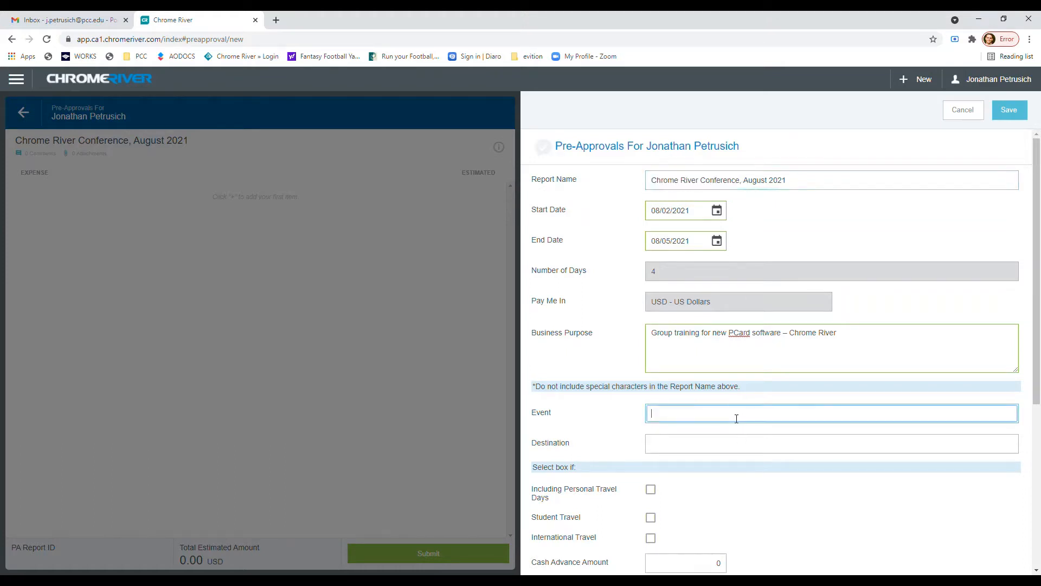
key("ctrl+v")
type("e")
left_click(700, 447)
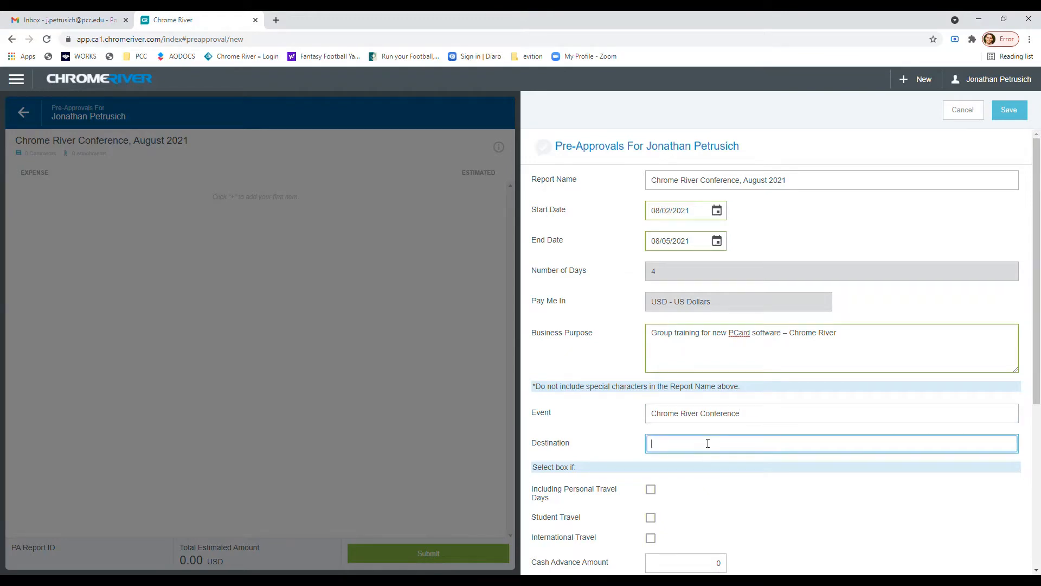
type("Las Vegas")
- Enable and clear the personal travel days, student travel and international travel options in turn to examine what each one requires
scroll(660, 294, "down", 4)
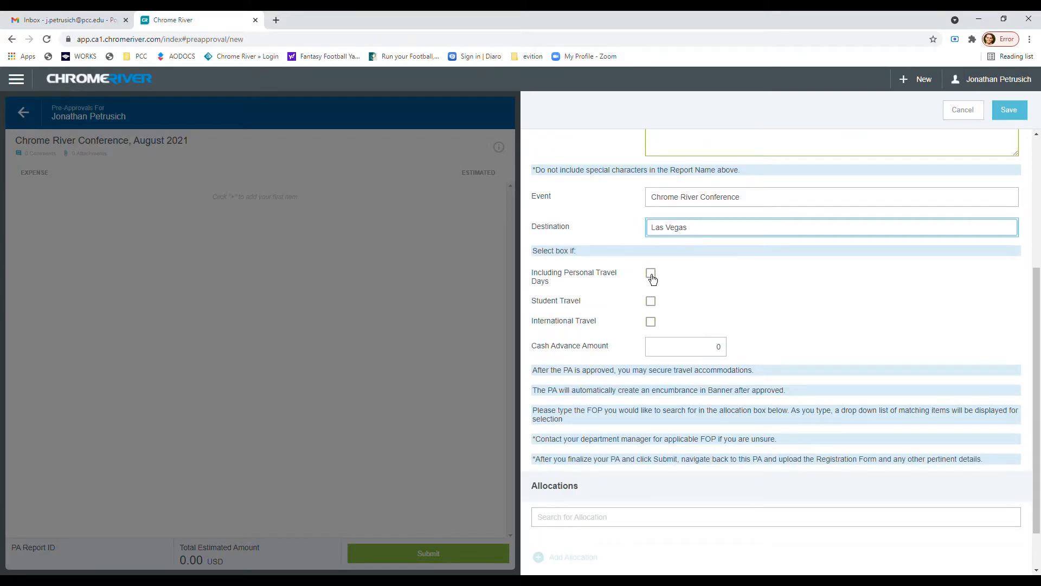
left_click(654, 277)
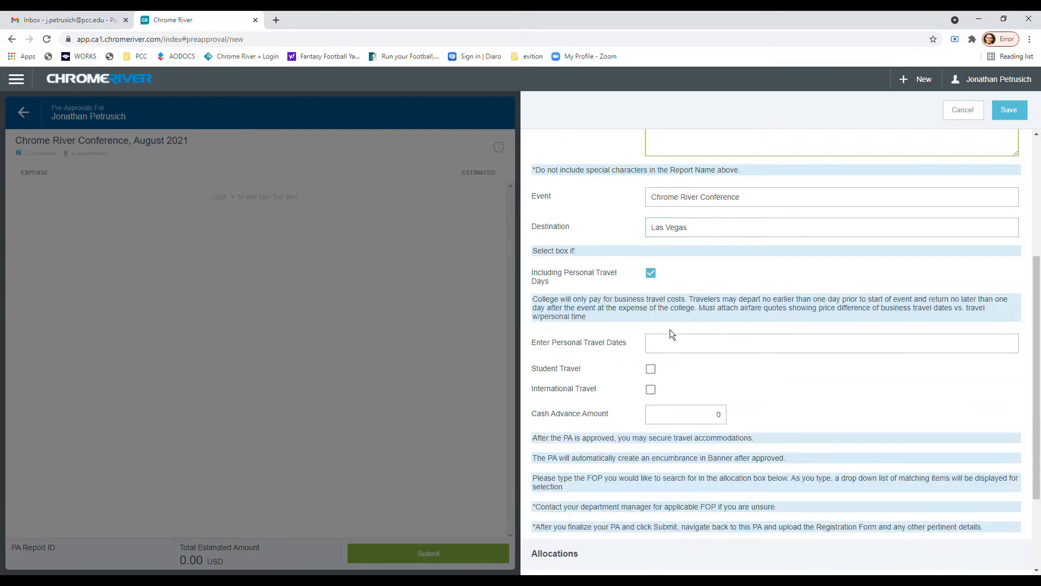
left_click(656, 276)
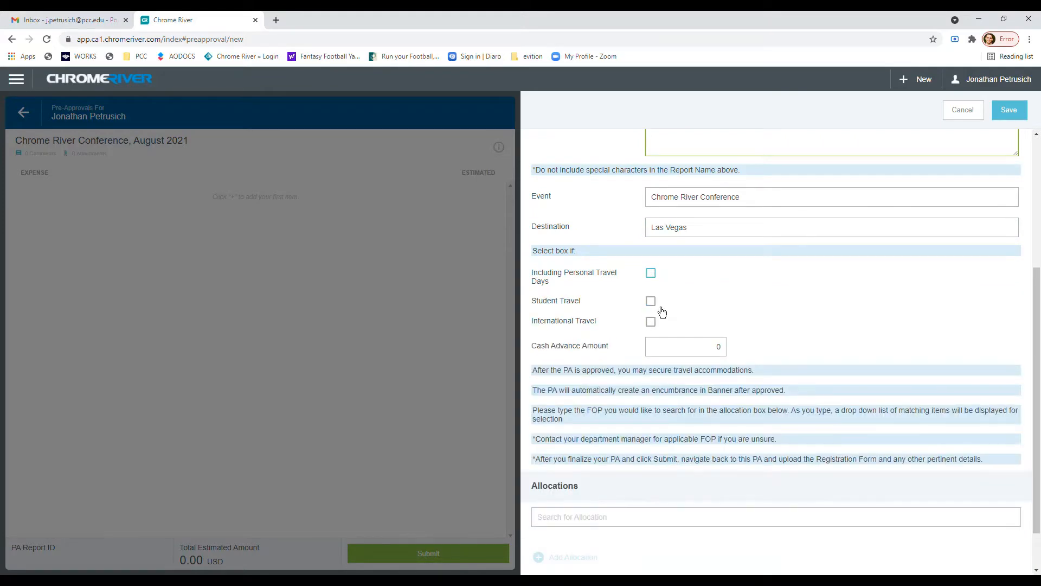
left_click(655, 307)
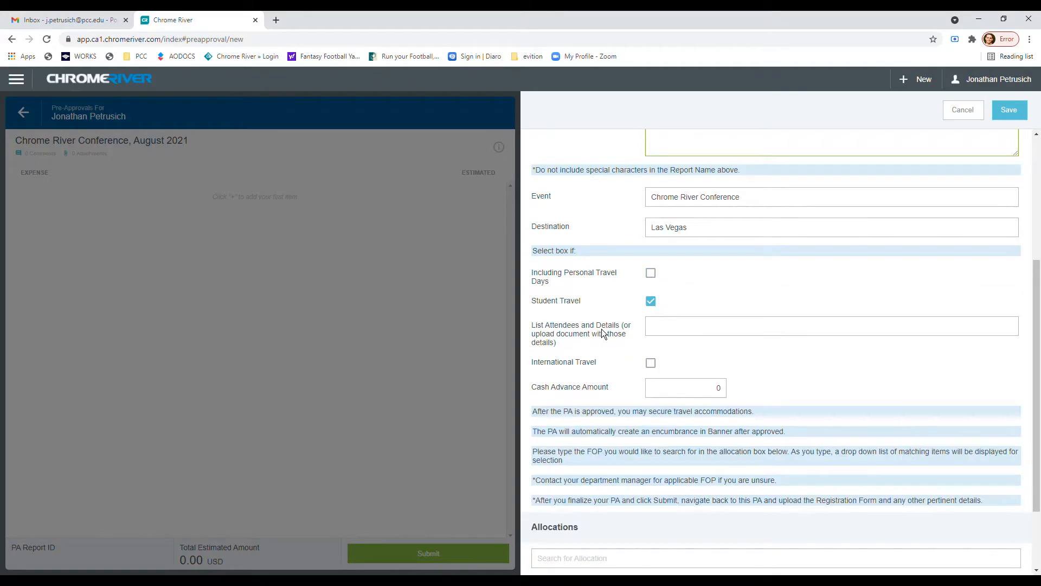
left_click(652, 308)
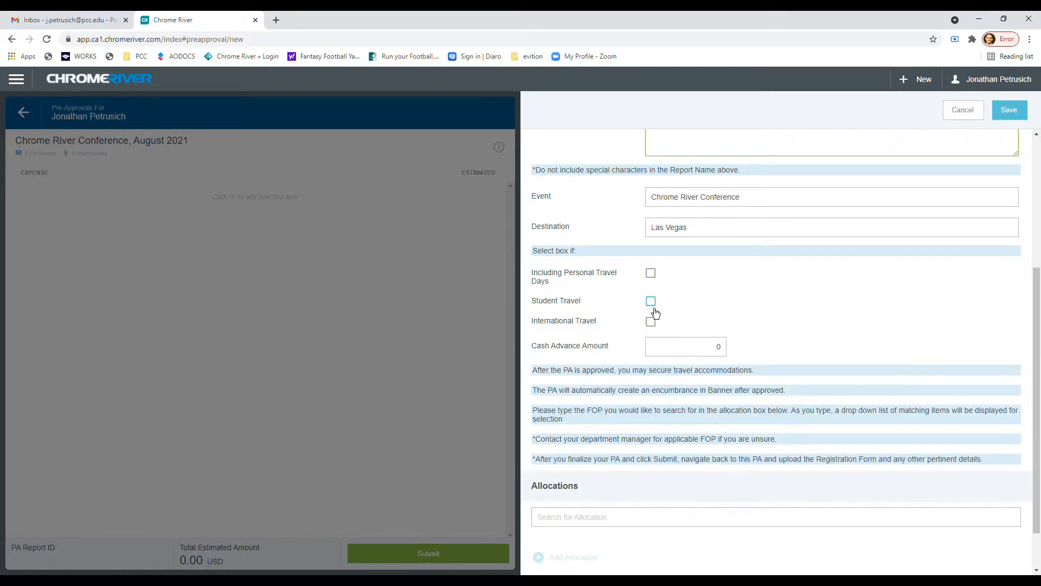
left_click(654, 323)
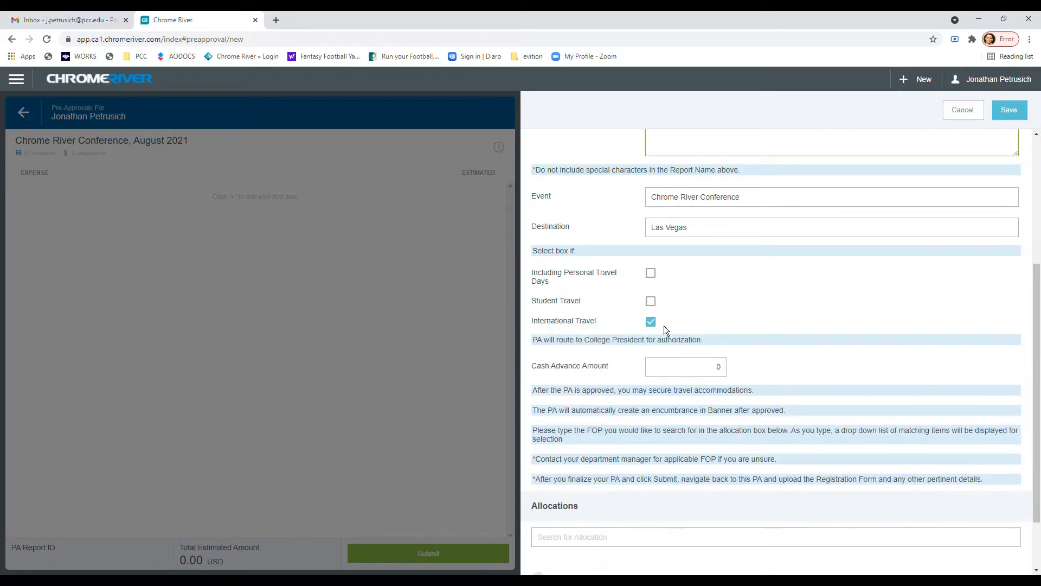
left_click(654, 325)
left_click(655, 325)
scroll(657, 254, "up", 4)
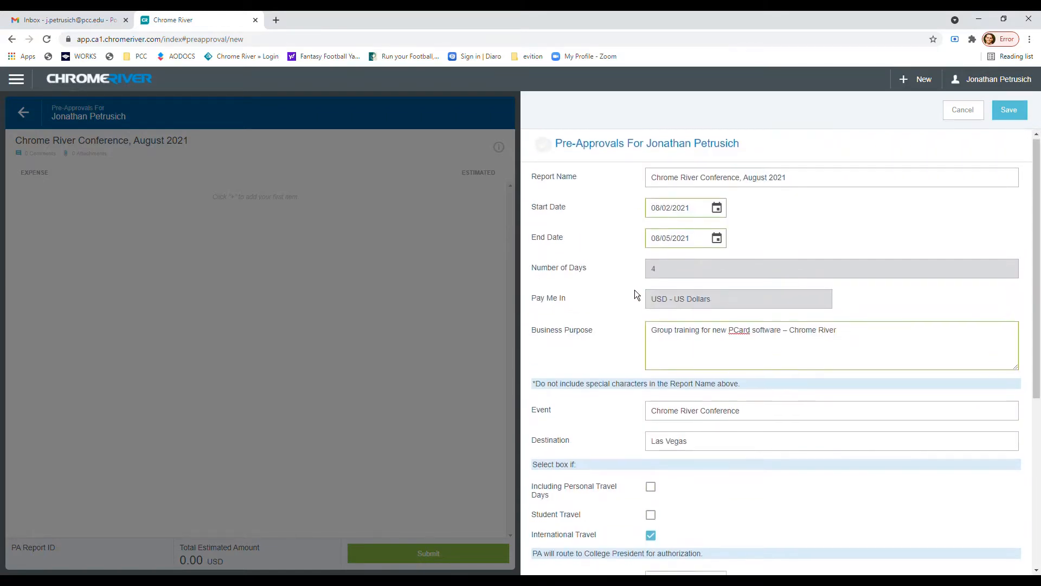
scroll(635, 293, "down", 4)
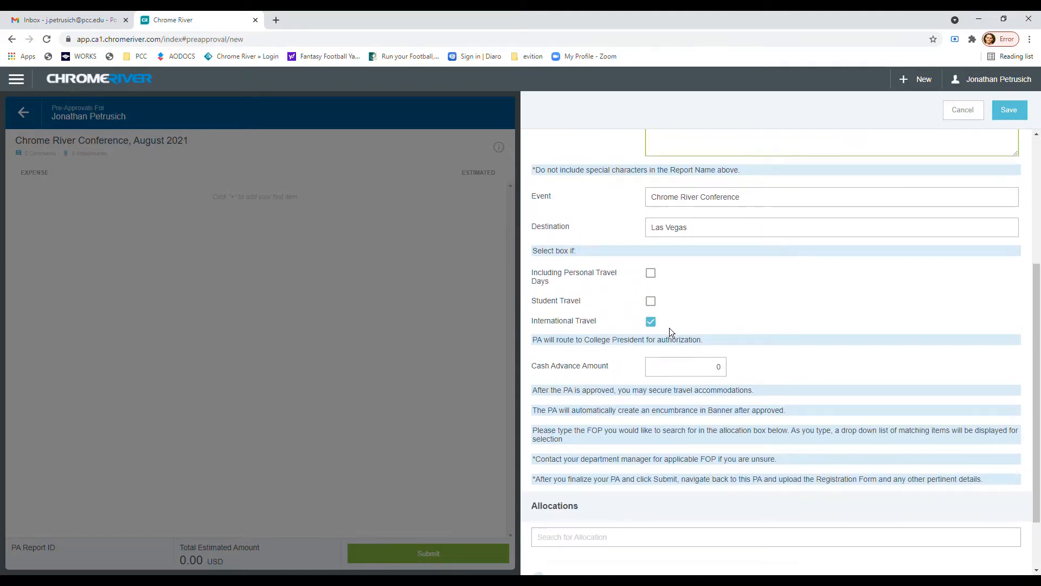
left_click(652, 322)
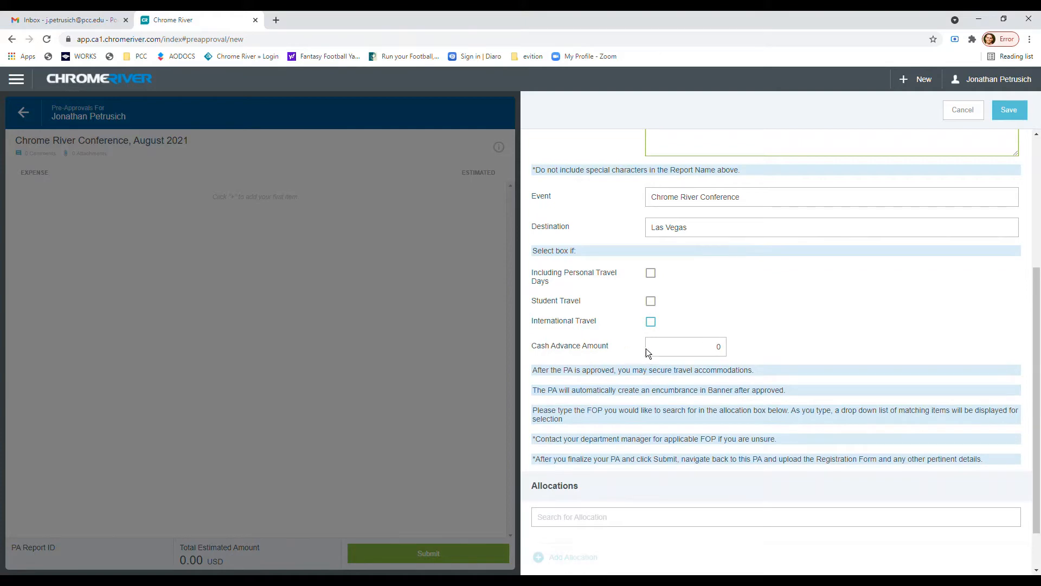
- Set the cash advance amount to 100
left_click(702, 345)
type("100")
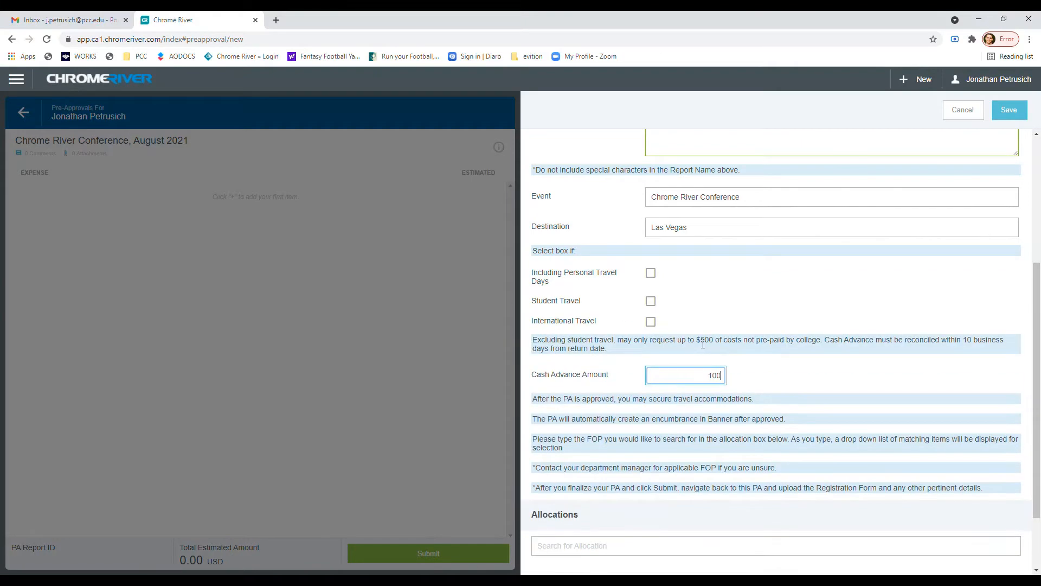
- Assign the allocation 1000-S20100-26 (General Fund-Operating, Financial Services Operations, College Support) and save the pre-approval
scroll(686, 322, "down", 2)
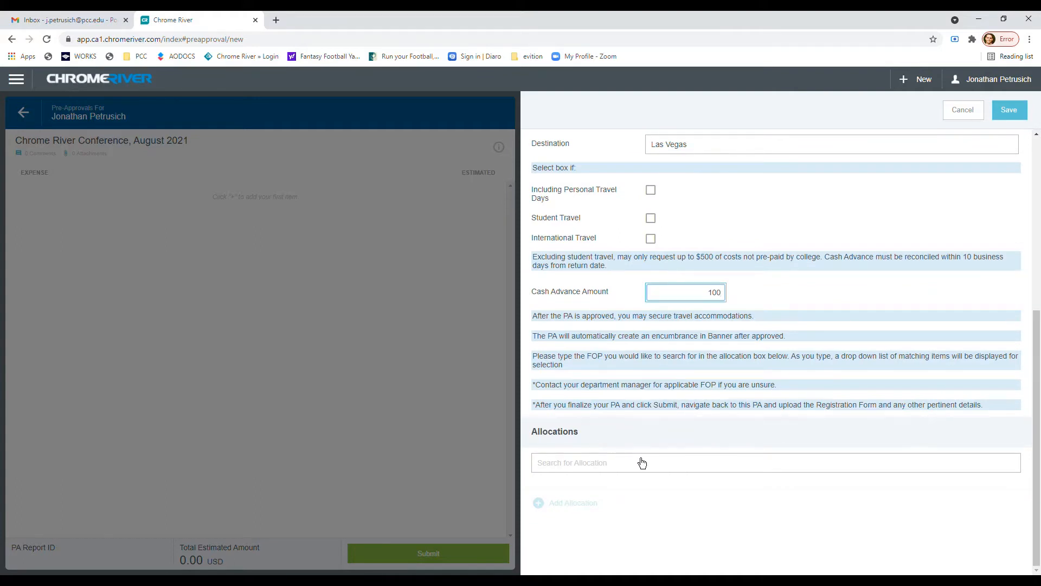
left_click(684, 469)
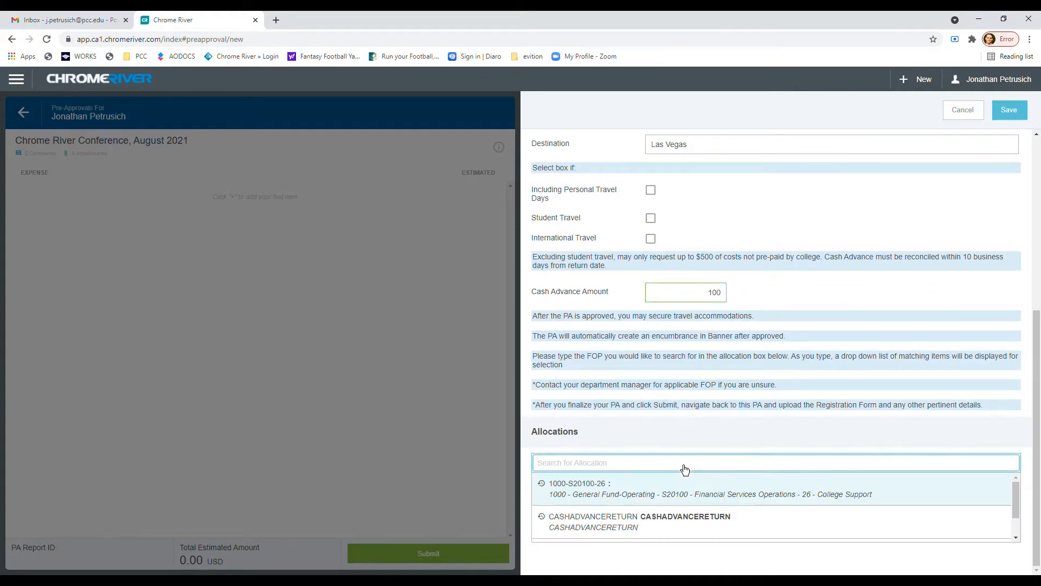
scroll(734, 486, "down", 1)
scroll(688, 497, "up", 1)
scroll(635, 515, "down", 1)
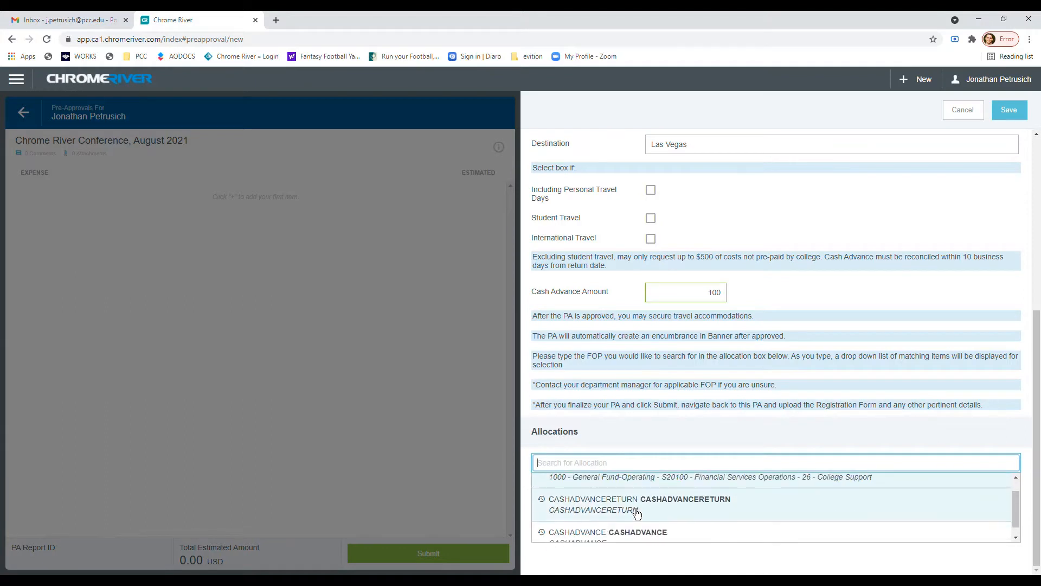
scroll(649, 496, "up", 1)
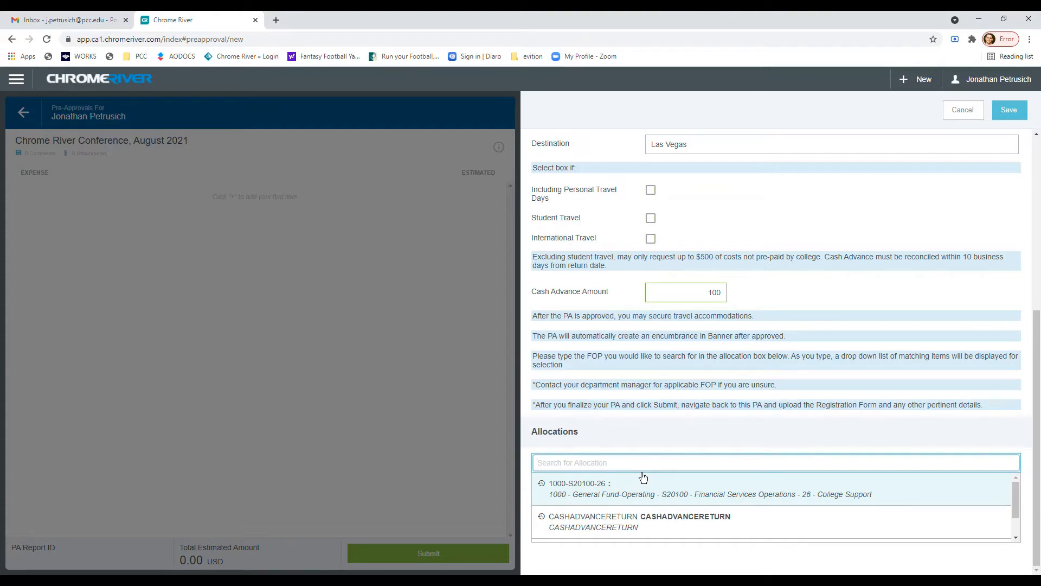
left_click(641, 498)
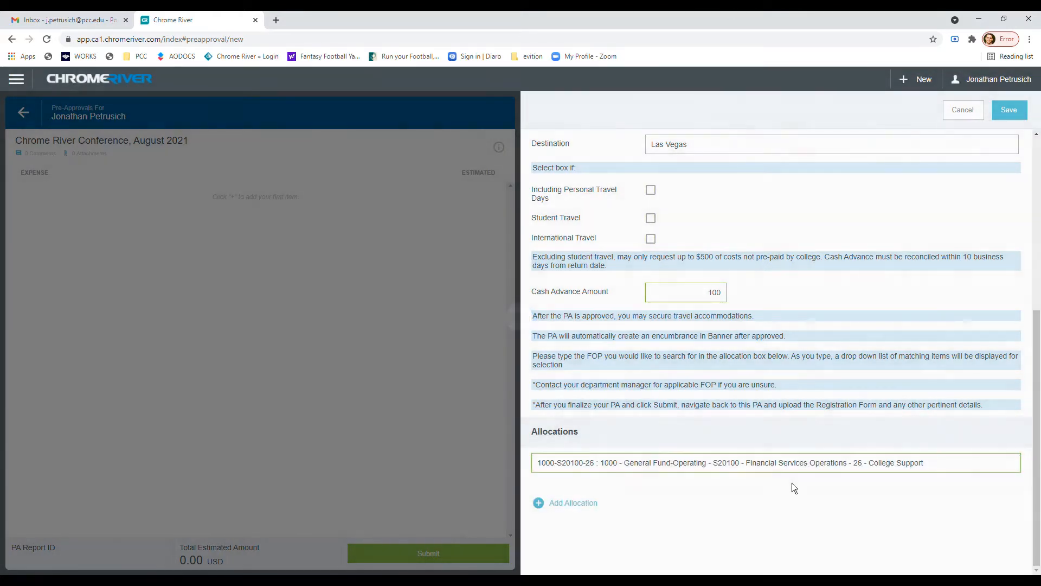
left_click(1016, 114)
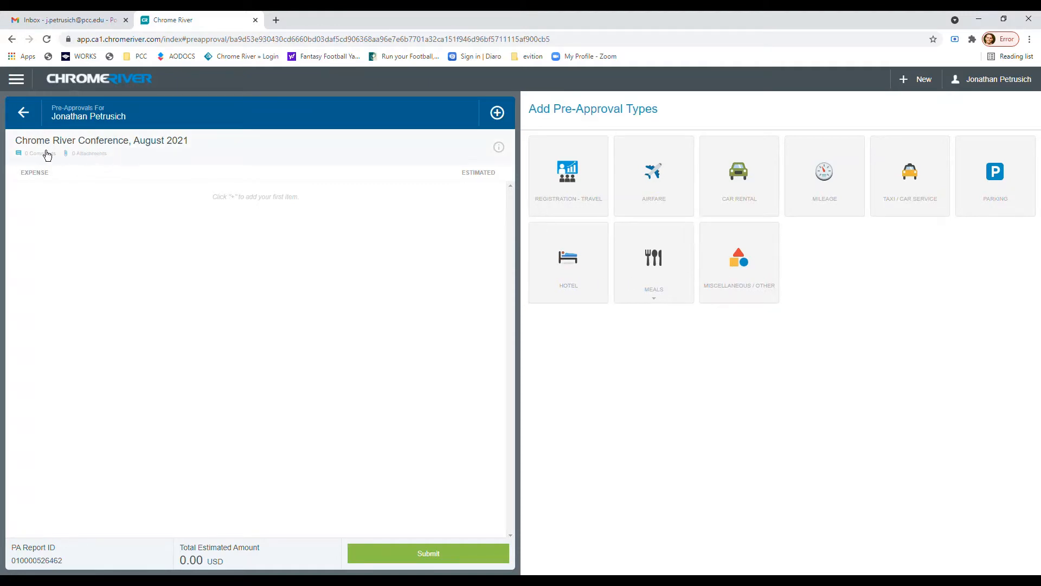
- Upload the supporting document to the attachments of the Chrome River Conference pre-approval and view its uploaded pages
left_click(124, 154)
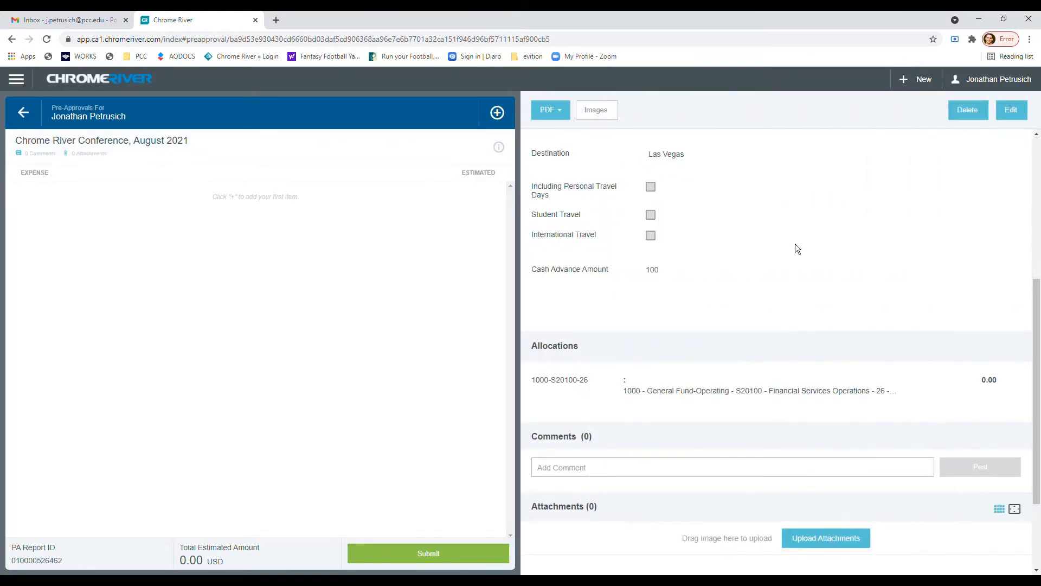
scroll(781, 266, "up", 5)
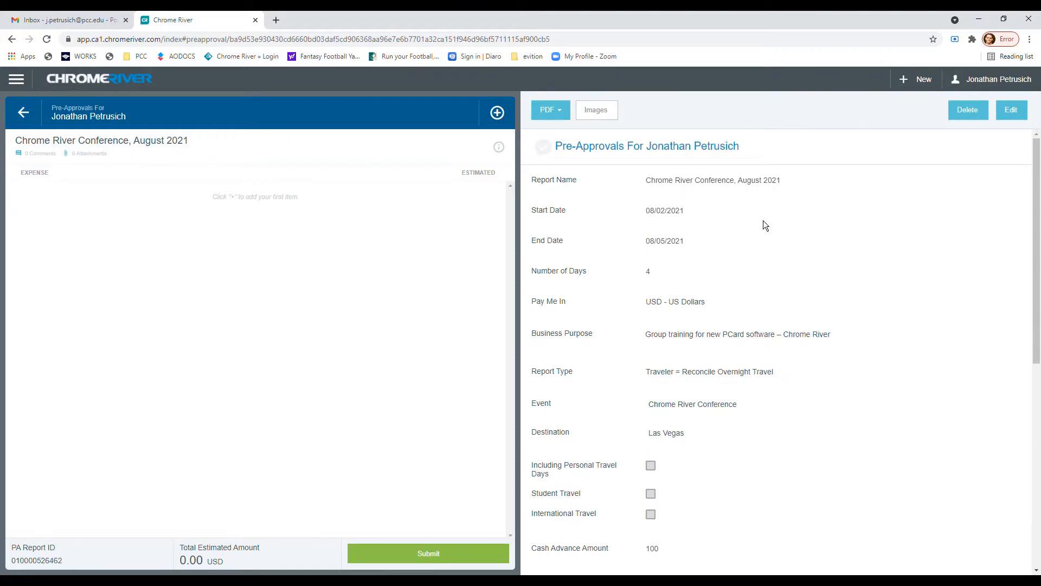
scroll(759, 219, "down", 7)
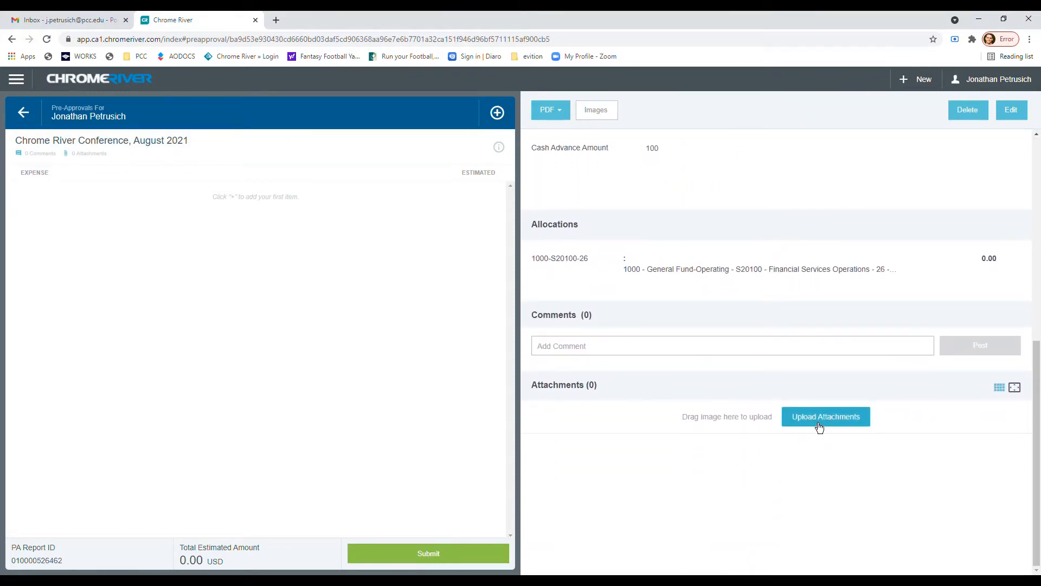
left_click(820, 428)
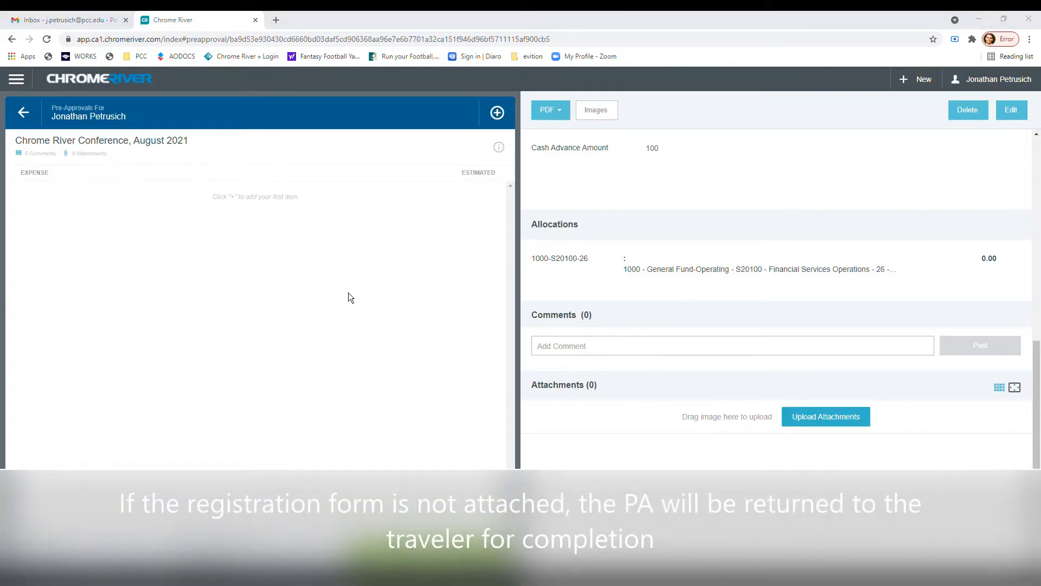
left_click(358, 321)
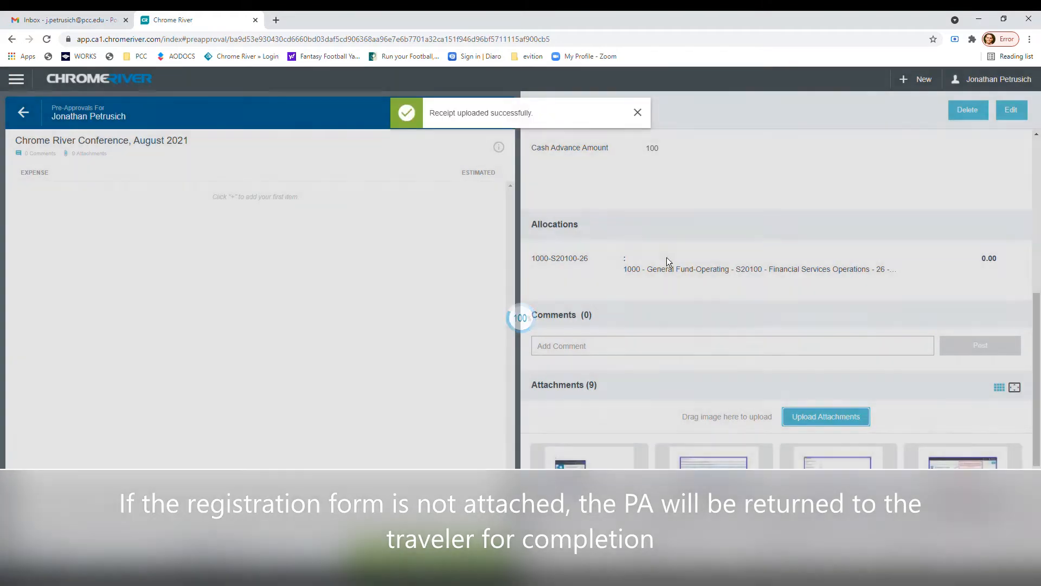
scroll(744, 437, "down", 5)
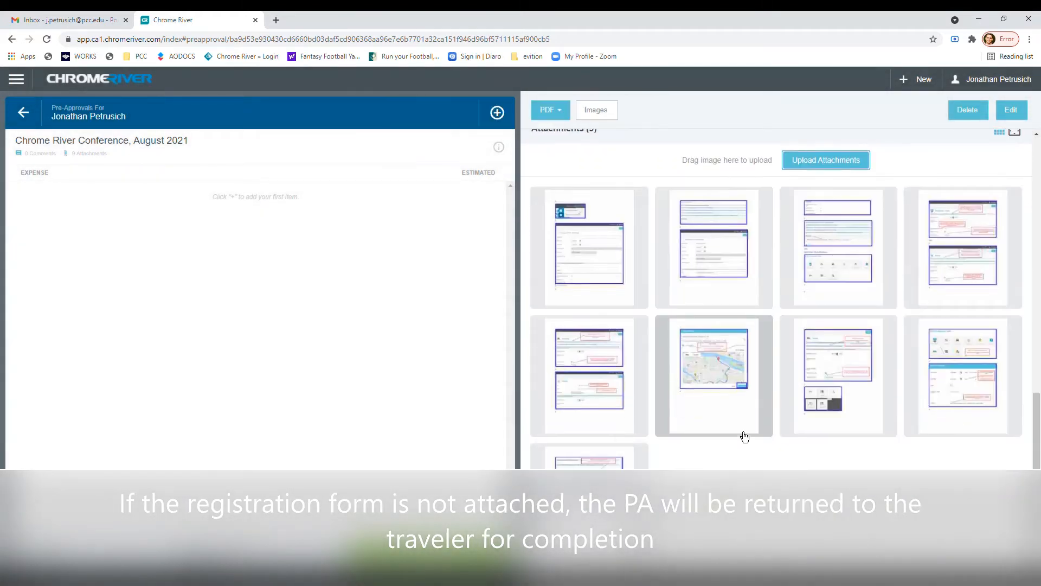
- Add a Registration - Travel item to the pre-approval with an estimated amount of 400.00 USD
scroll(744, 437, "up", 10)
scroll(744, 437, "up", 4)
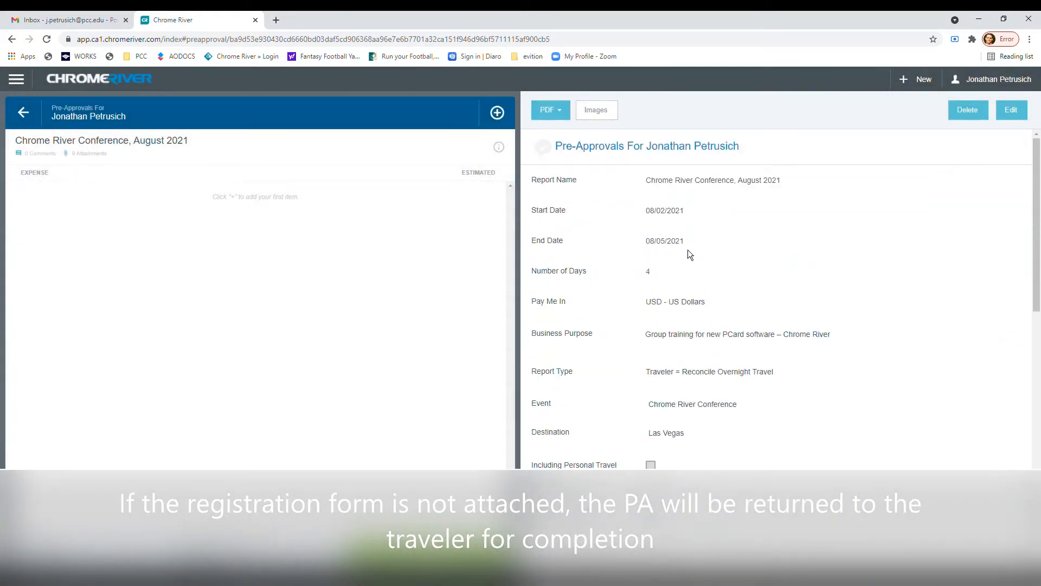
left_click(501, 121)
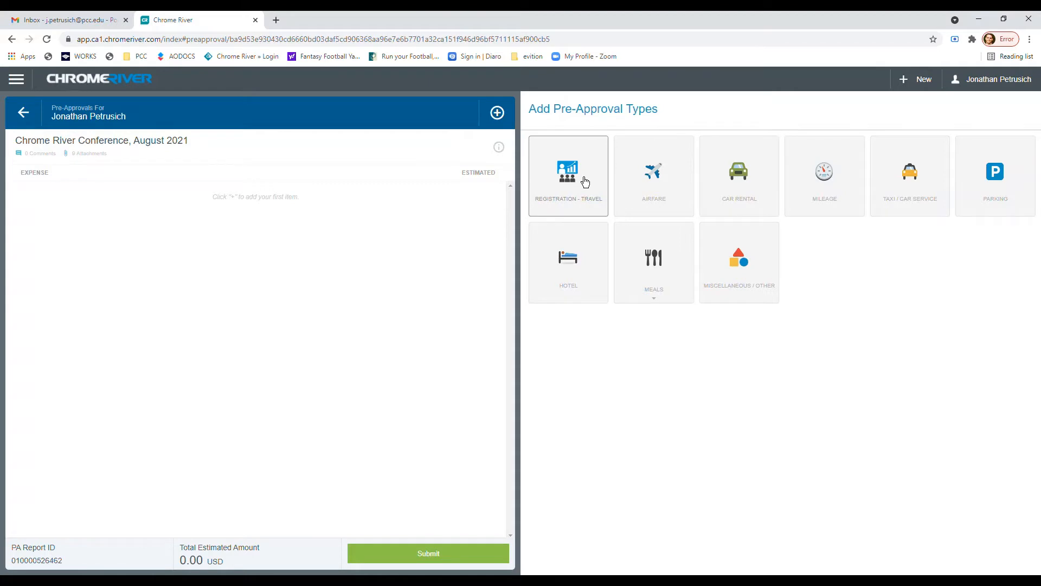
left_click(581, 182)
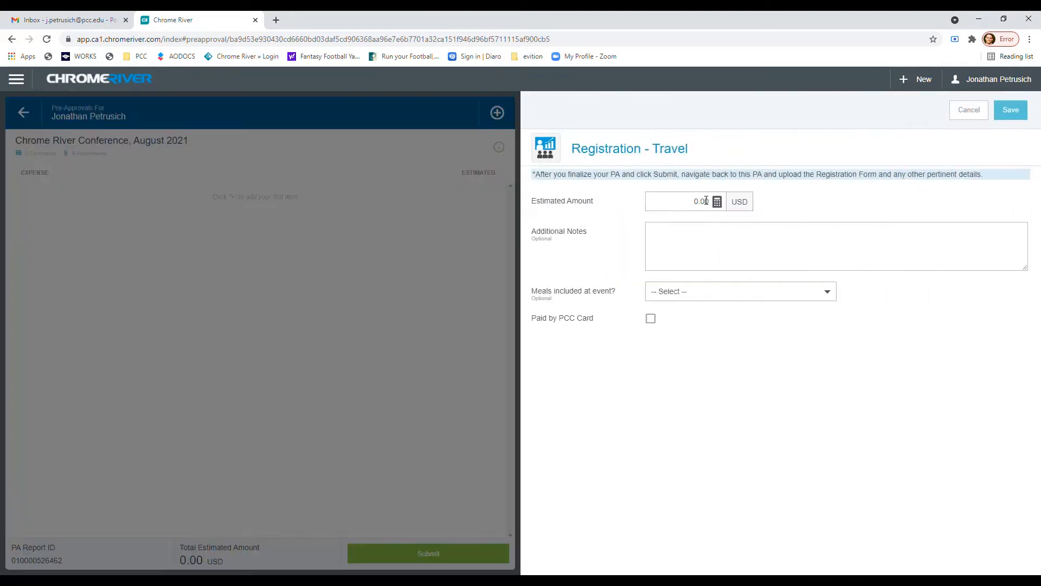
left_click(695, 202)
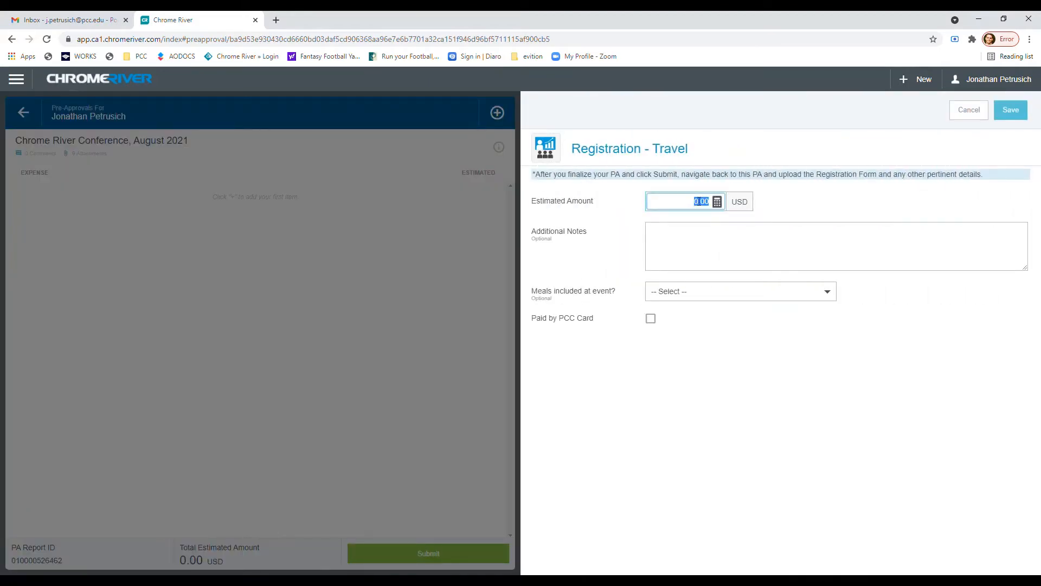
type("100")
left_click(731, 253)
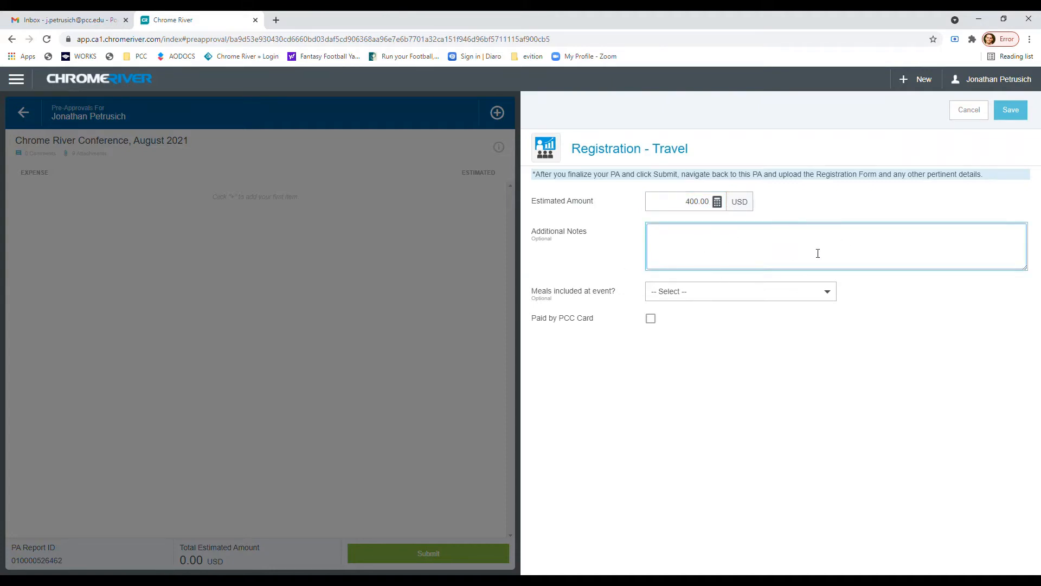
- Mark meals as included at the event, flag the registration as paid by PCC Card with the cardholder's name, and save it
left_click(731, 298)
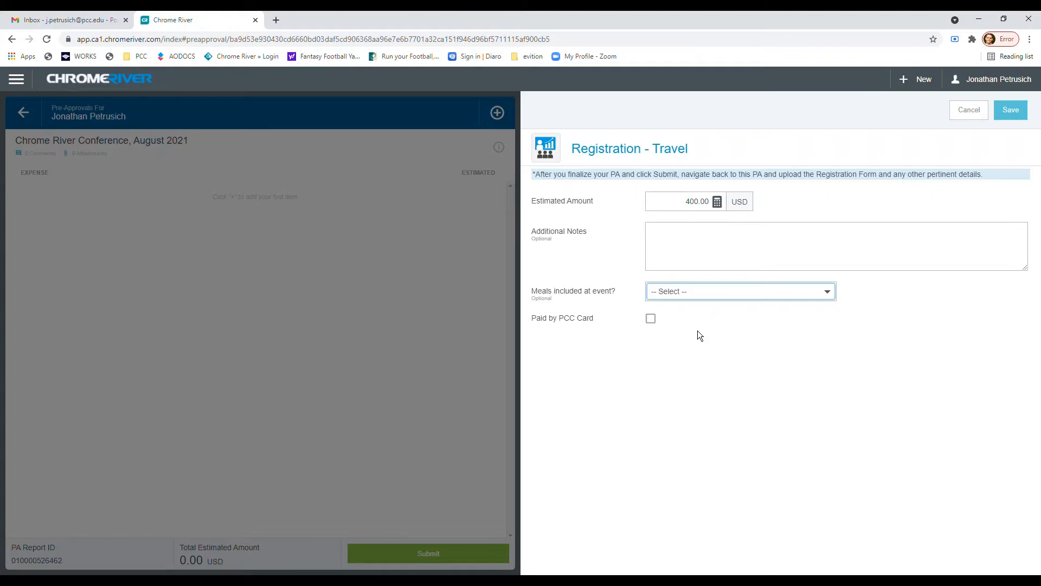
key("Down")
left_click(654, 325)
left_click(718, 343)
left_click(685, 375)
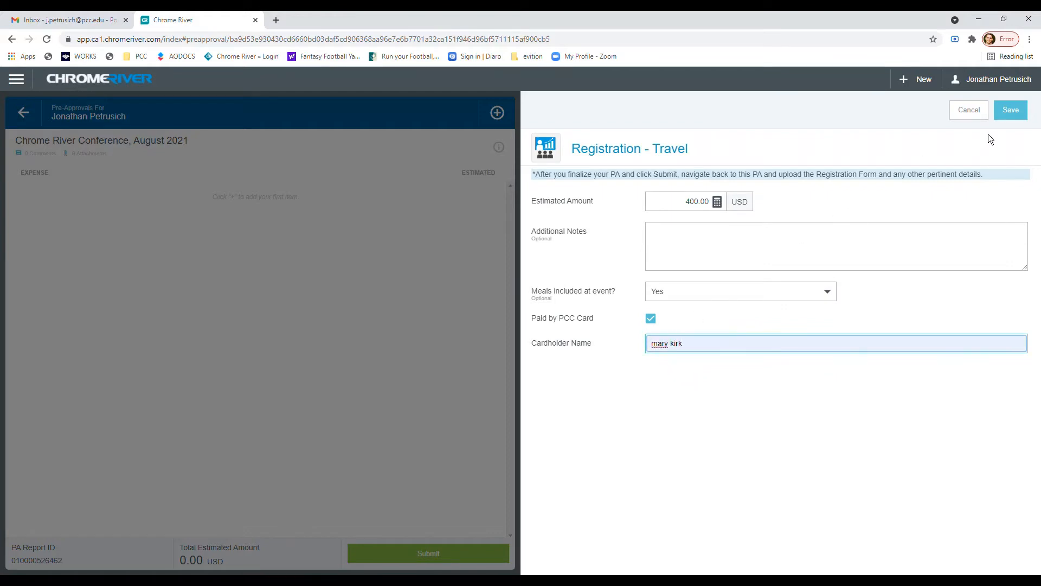
left_click(1010, 110)
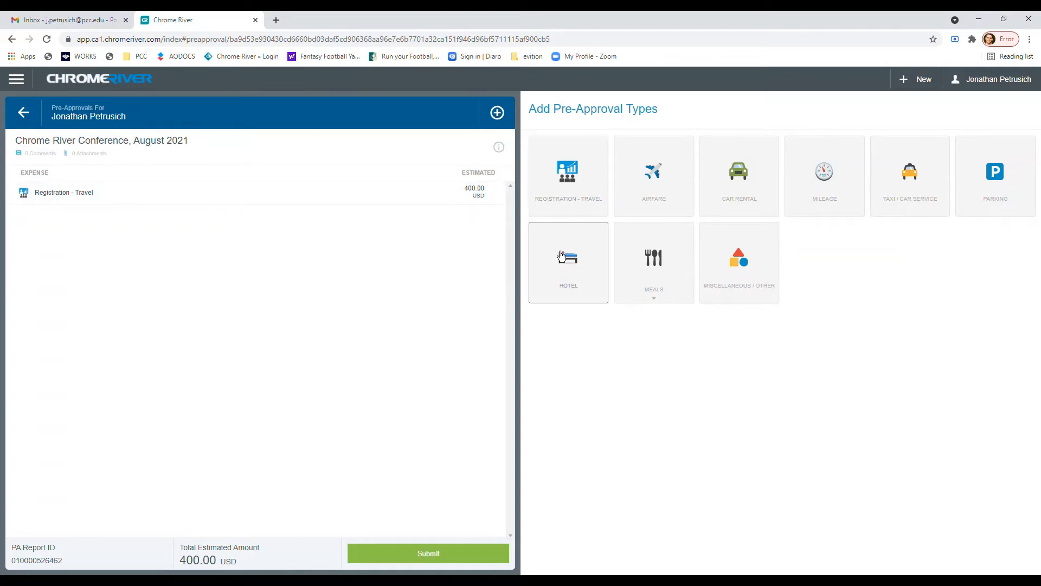
- Add a Hotel item with an estimated amount of 900.00 USD for 3 nights
left_click(580, 270)
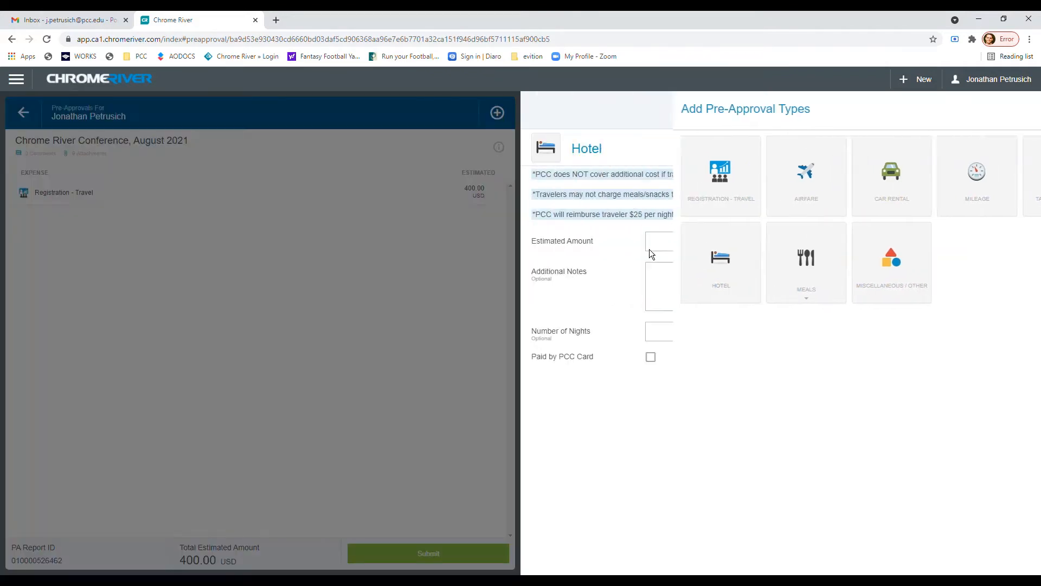
left_click(708, 239)
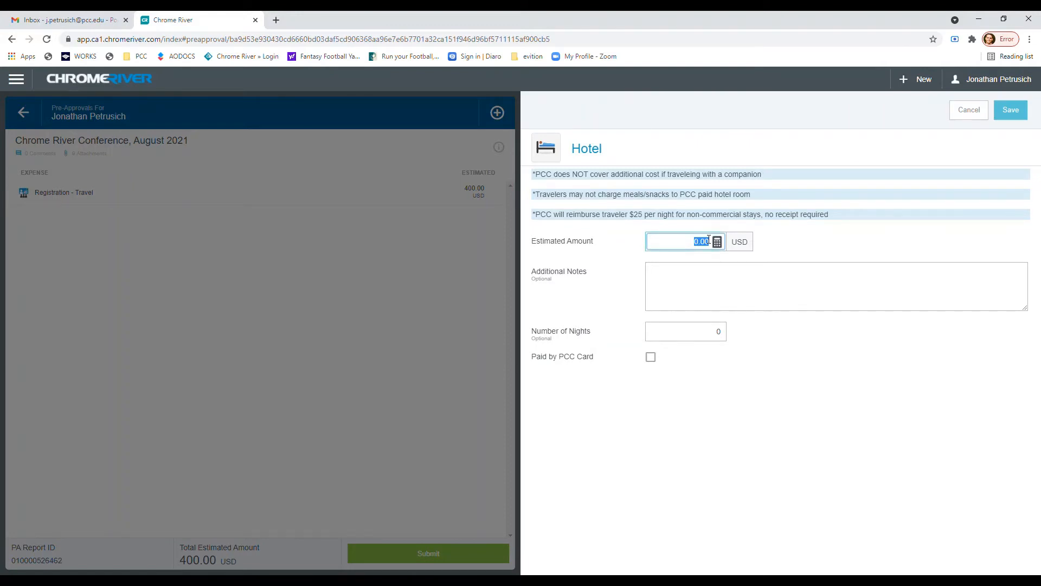
type("900")
left_click(734, 295)
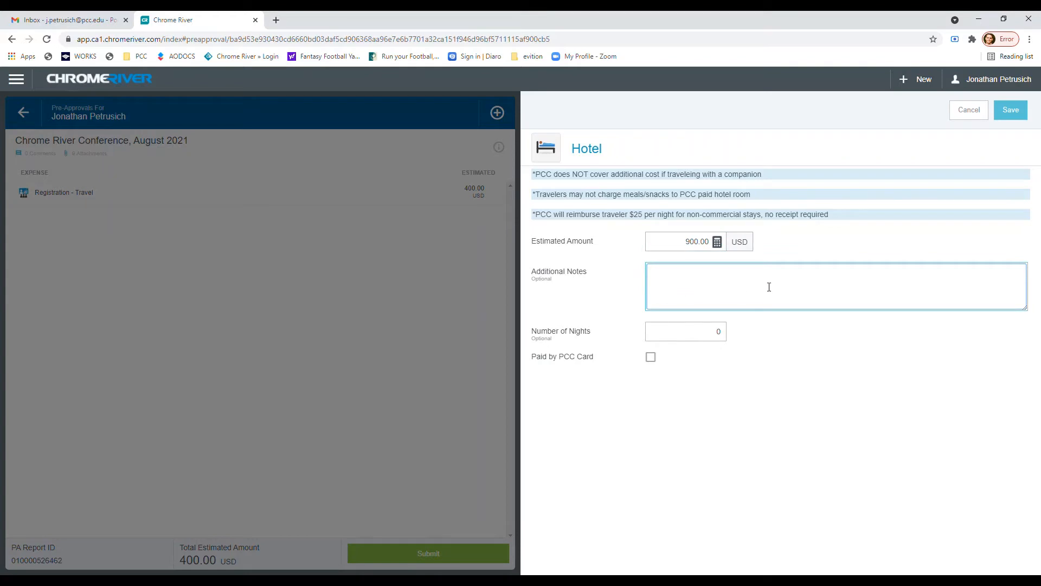
left_click(693, 340)
type("3")
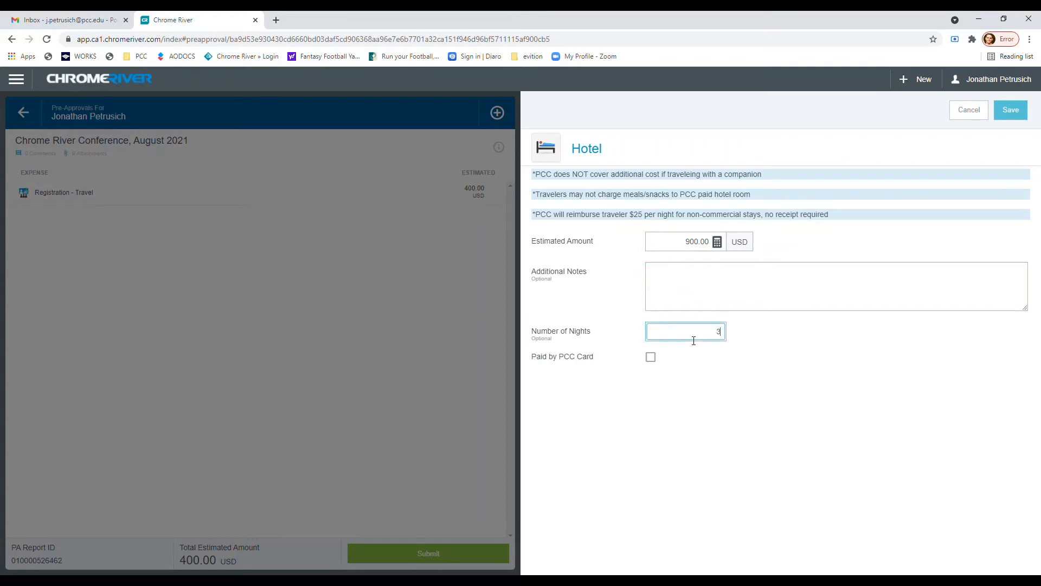
- Flag the hotel as paid by PCC Card, enter the cardholder's name, and save the item
left_click(651, 357)
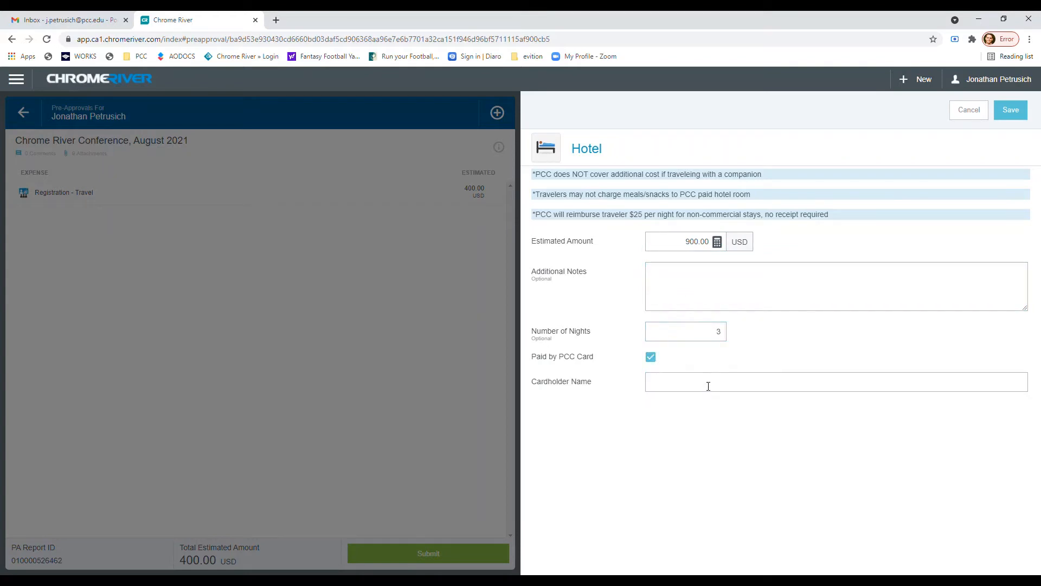
left_click(709, 384)
left_click(699, 407)
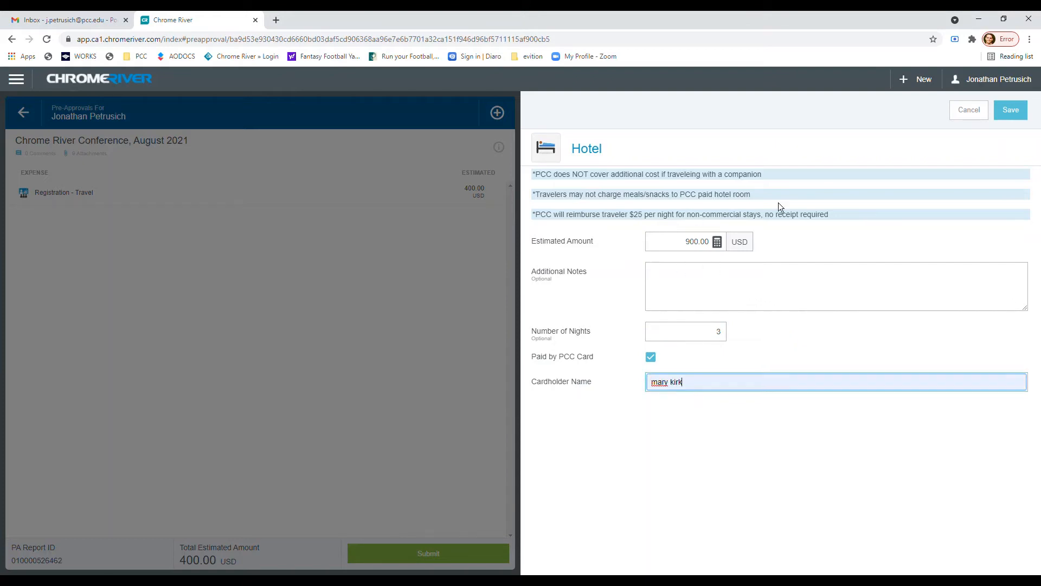
left_click(1011, 111)
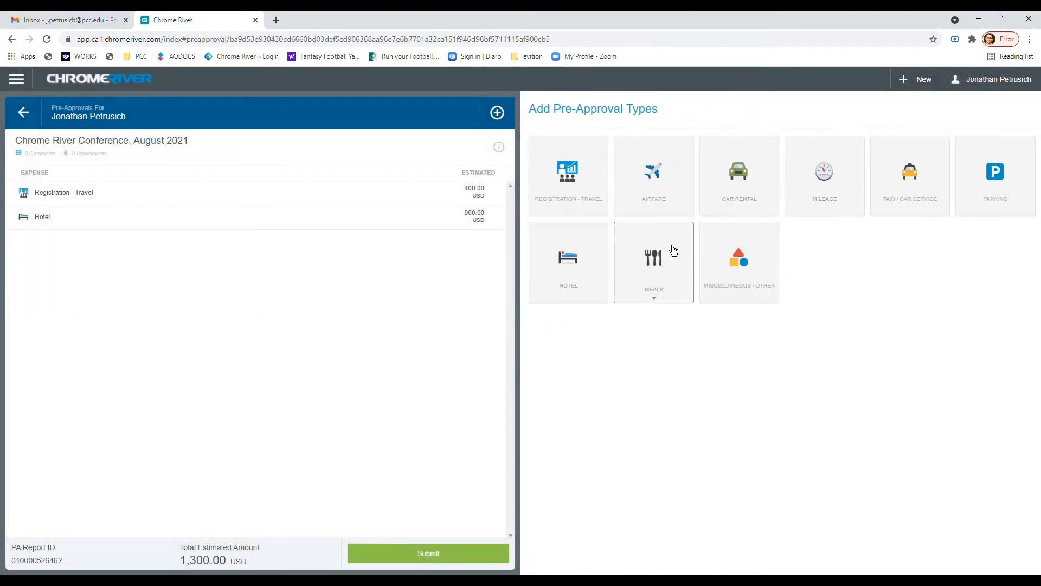
- Start a per diem meal entry running from 08/02/2021 to 08/05/2021
left_click(674, 249)
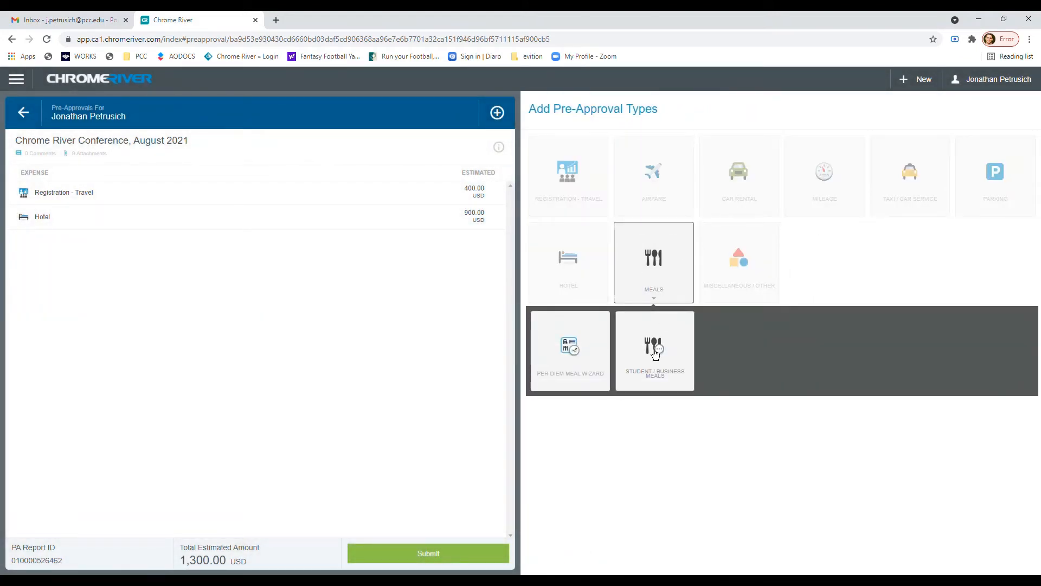
left_click(582, 348)
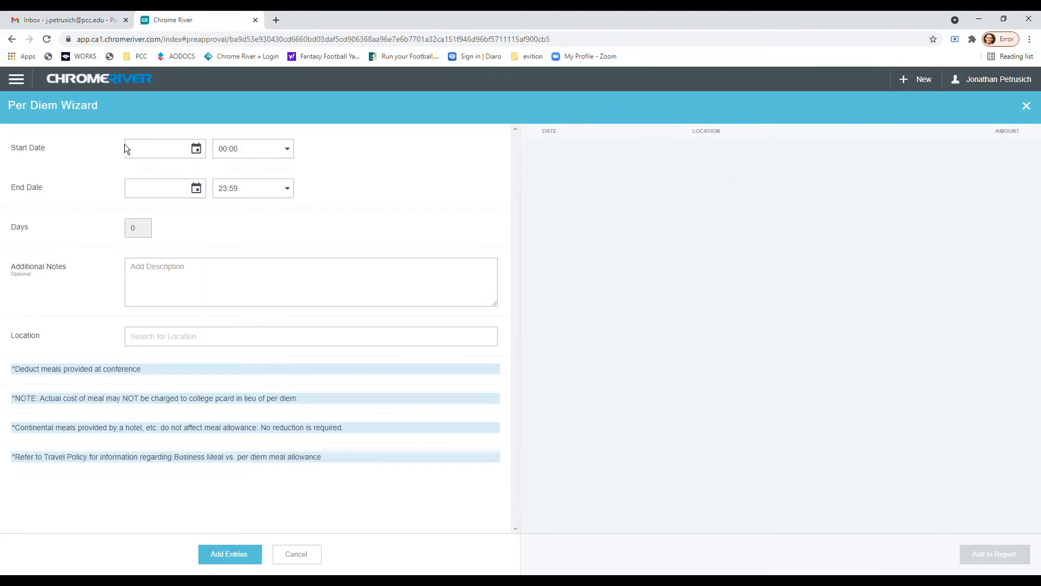
left_click(197, 149)
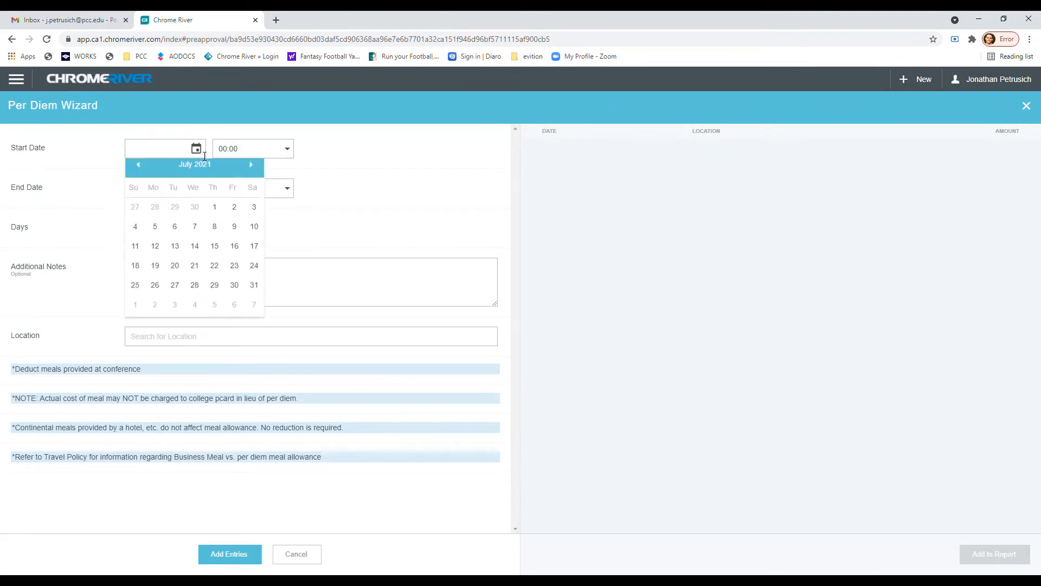
left_click(251, 171)
left_click(155, 233)
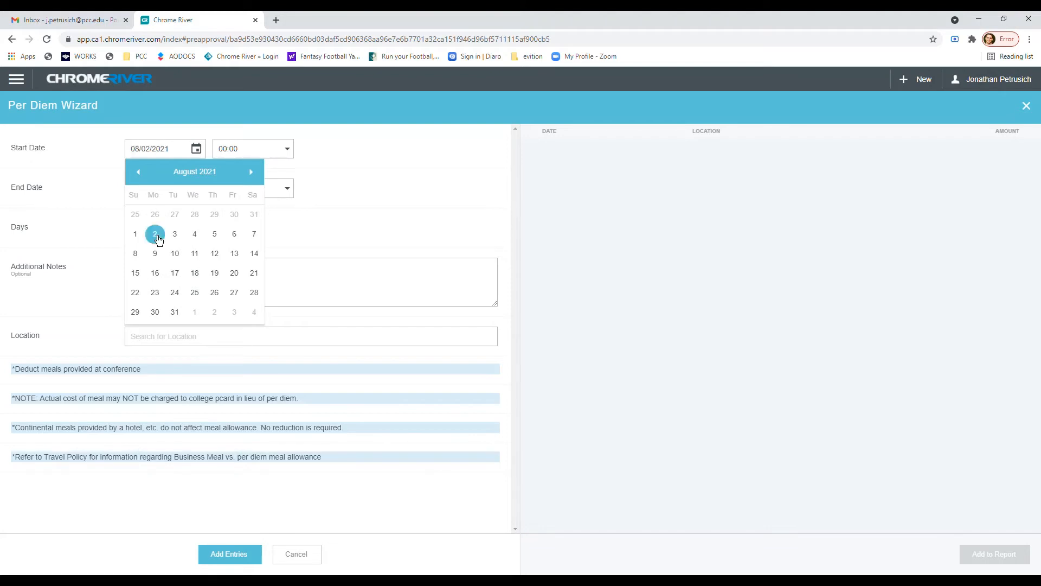
left_click(196, 188)
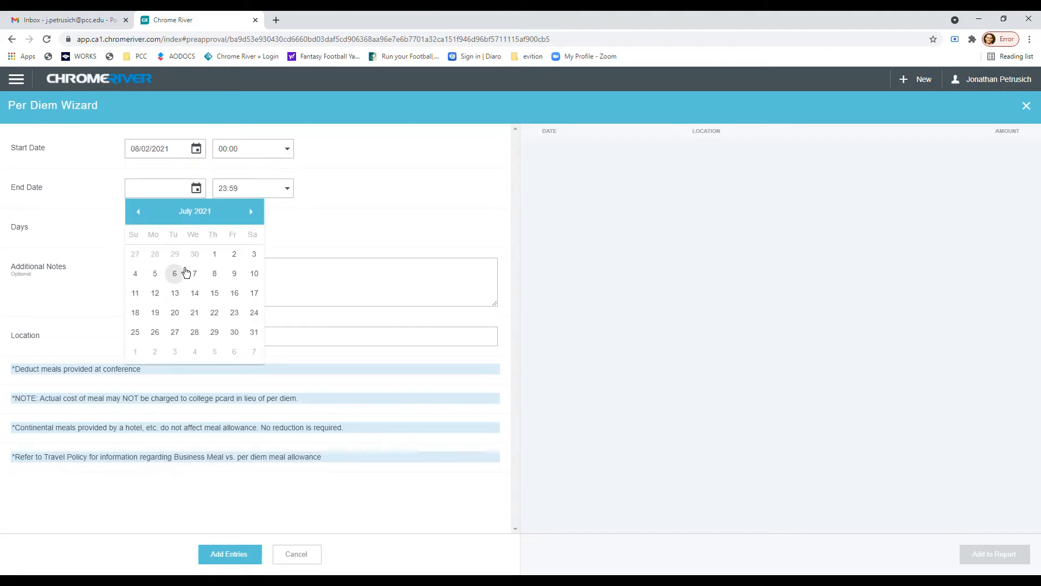
left_click(251, 212)
left_click(214, 273)
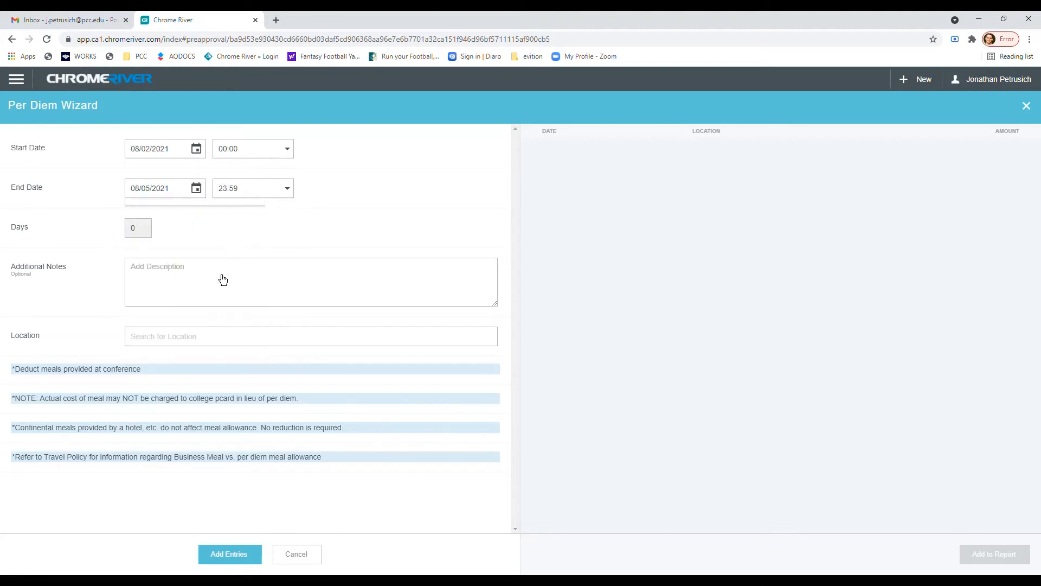
- Set the per diem start time to 07:00 and the end time to 18:00
left_click(290, 153)
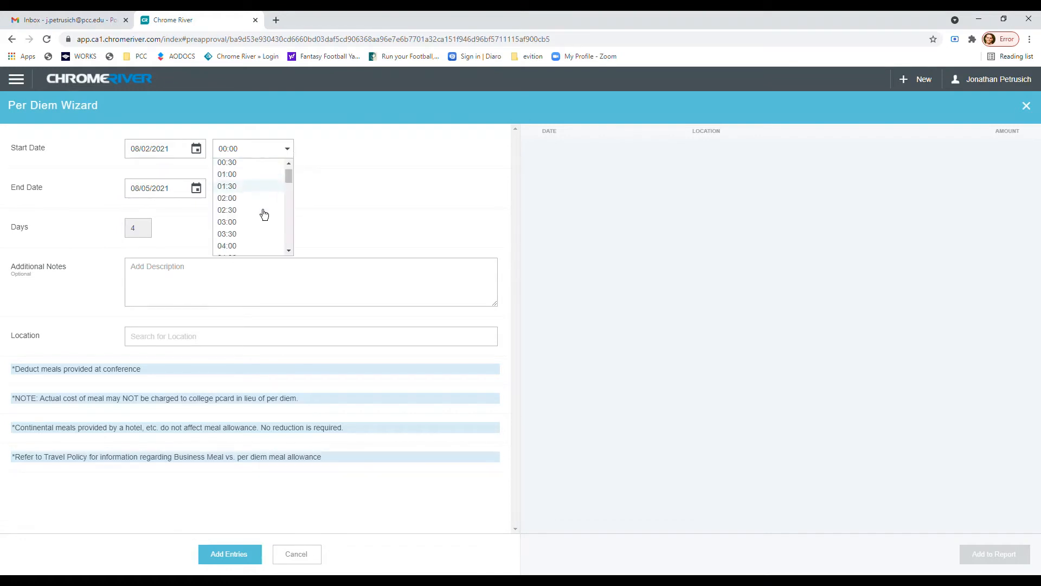
scroll(263, 213, "down", 3)
left_click(246, 228)
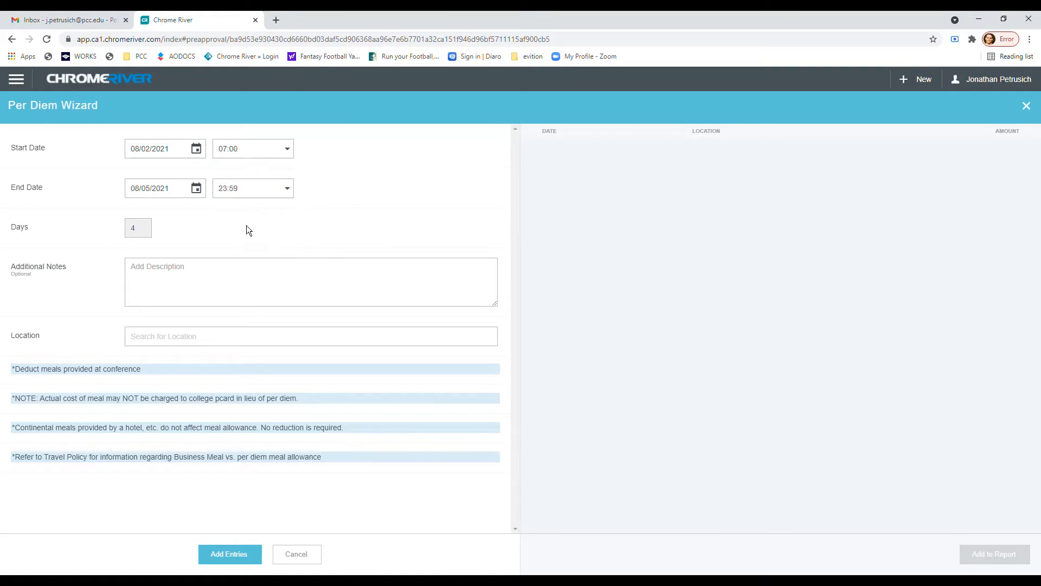
left_click(291, 191)
scroll(253, 263, "down", 4)
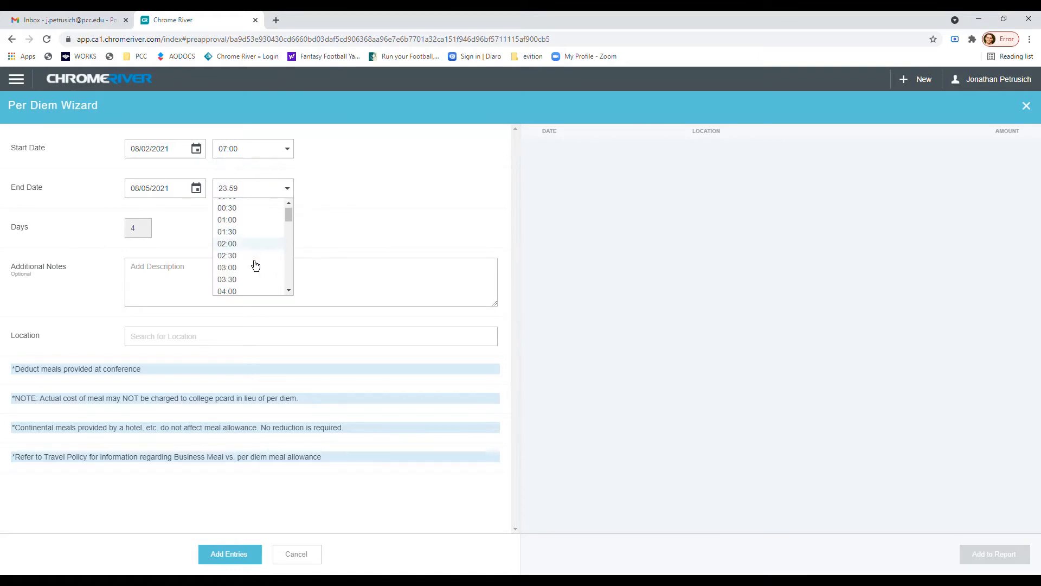
scroll(252, 263, "down", 3)
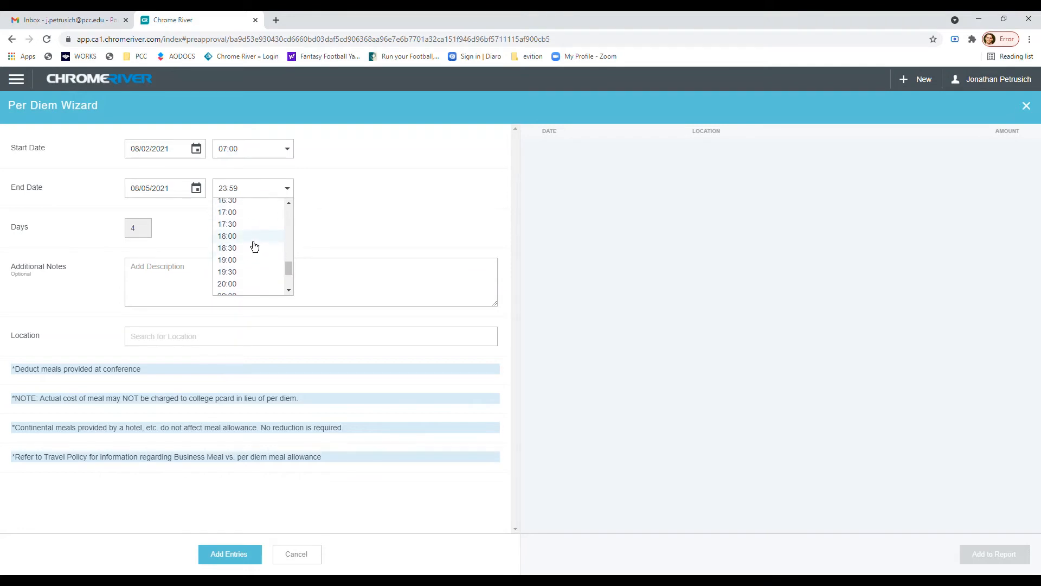
left_click(255, 237)
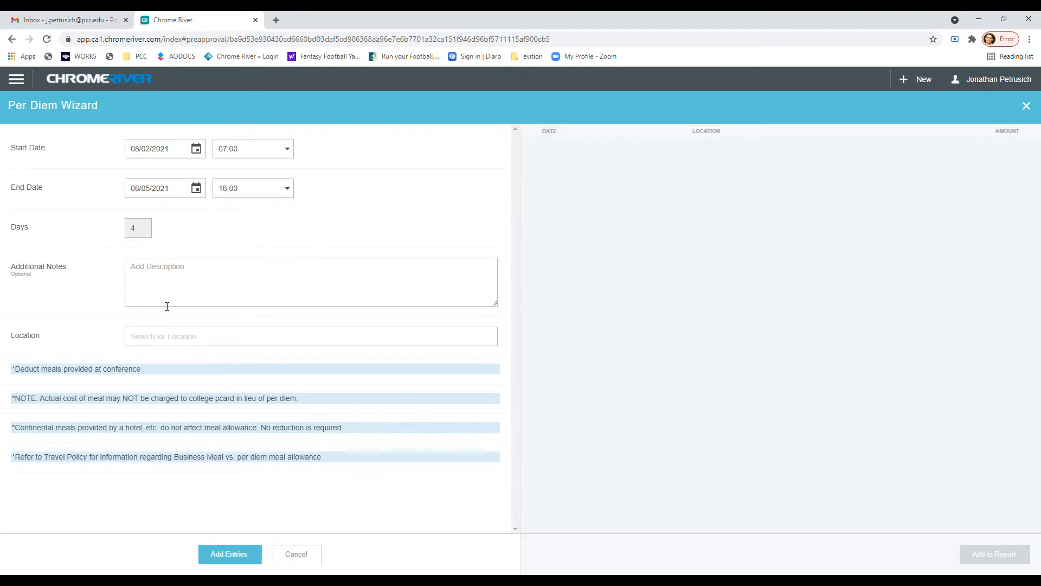
- Set the per diem location to Las Vegas-Clark County, Nevada (NV), United States and generate the daily entries
left_click(191, 294)
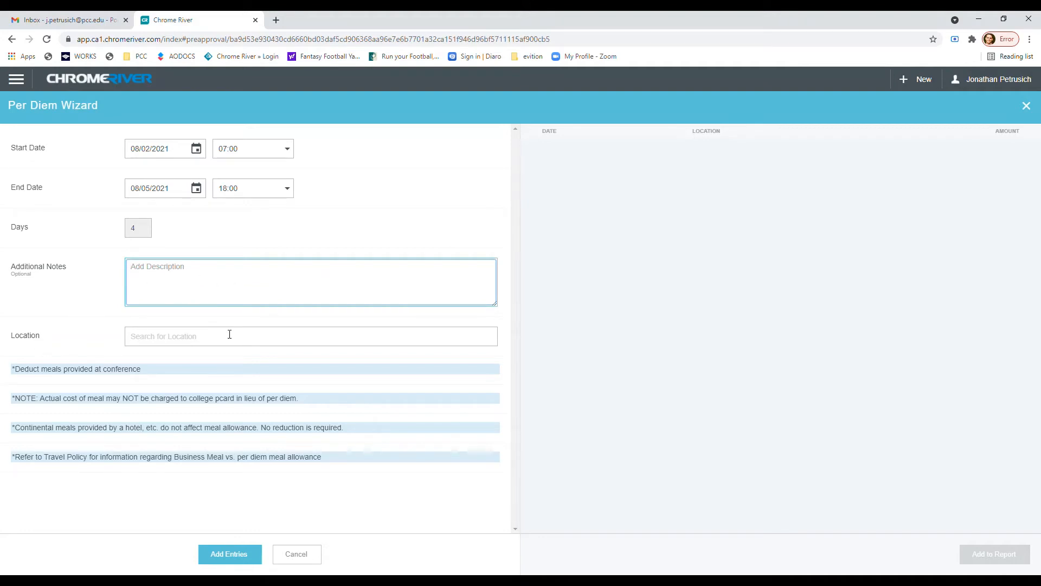
left_click(205, 344)
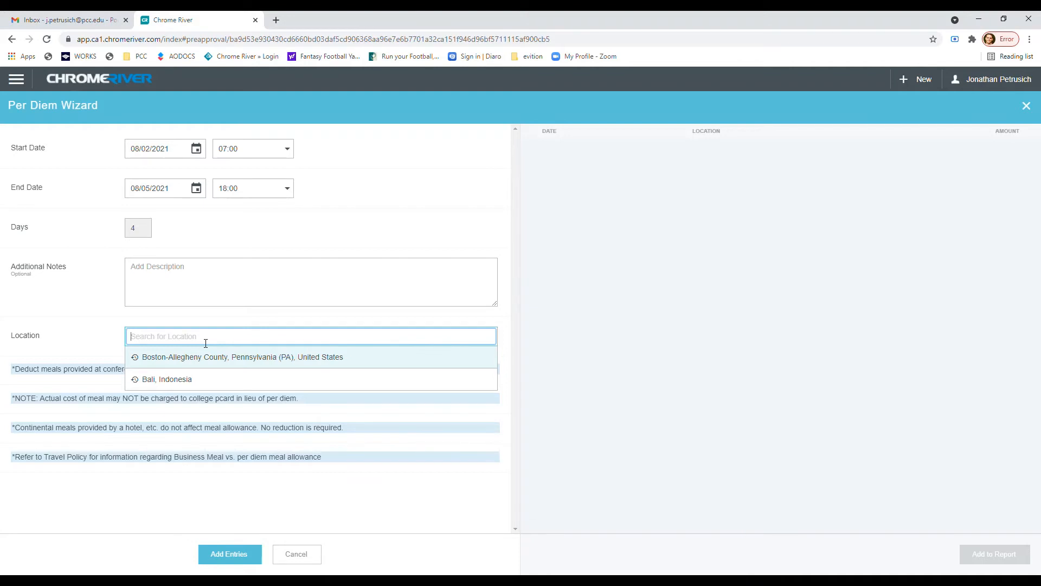
type("Las vegas")
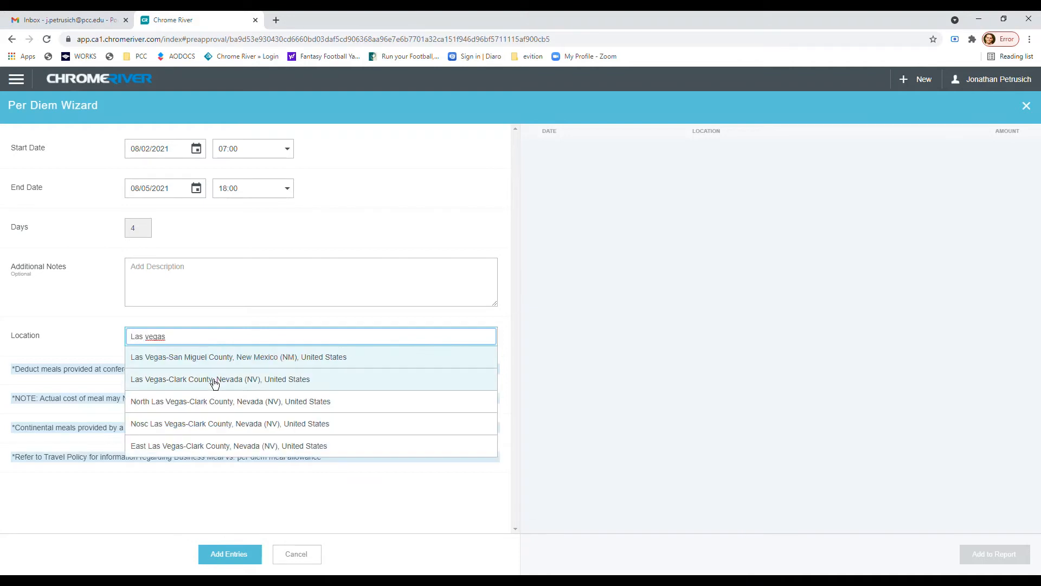
left_click(214, 379)
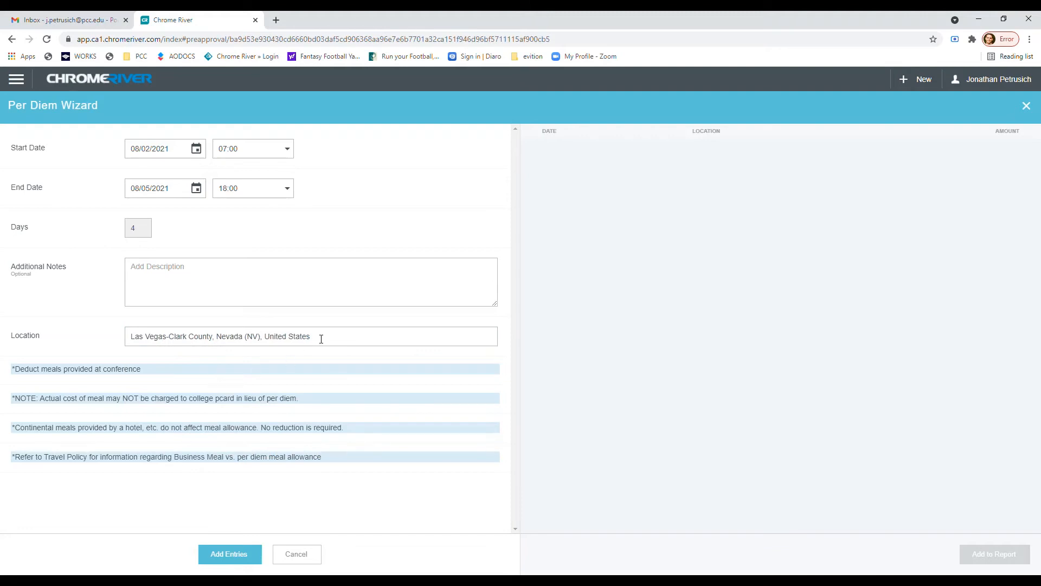
left_click(229, 554)
left_click(231, 556)
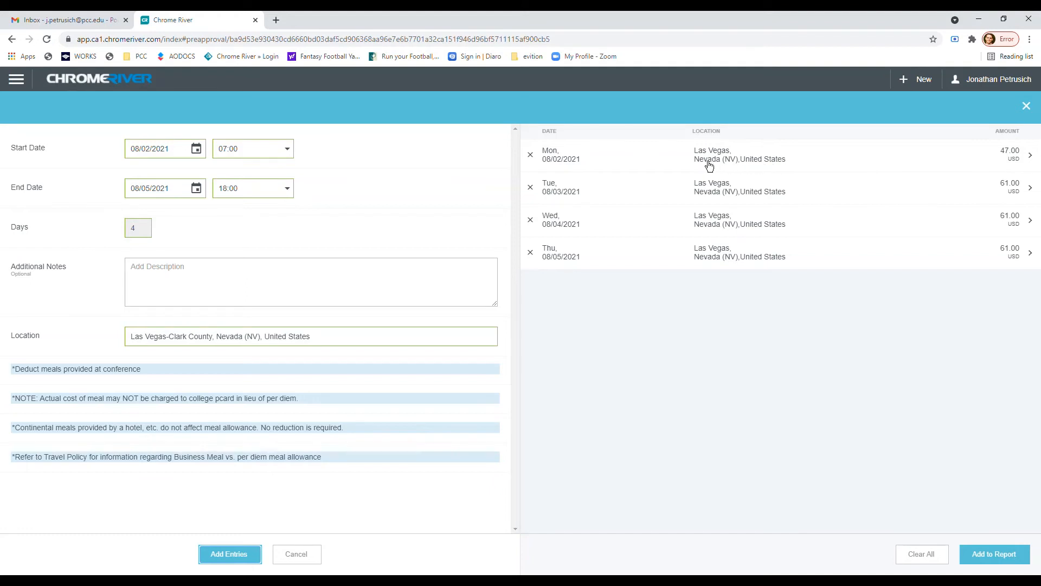
- Check the meal deductibles for 08/02/2021 and deduct breakfast from the 08/03/2021 and 08/04/2021 per diem entries
left_click(651, 164)
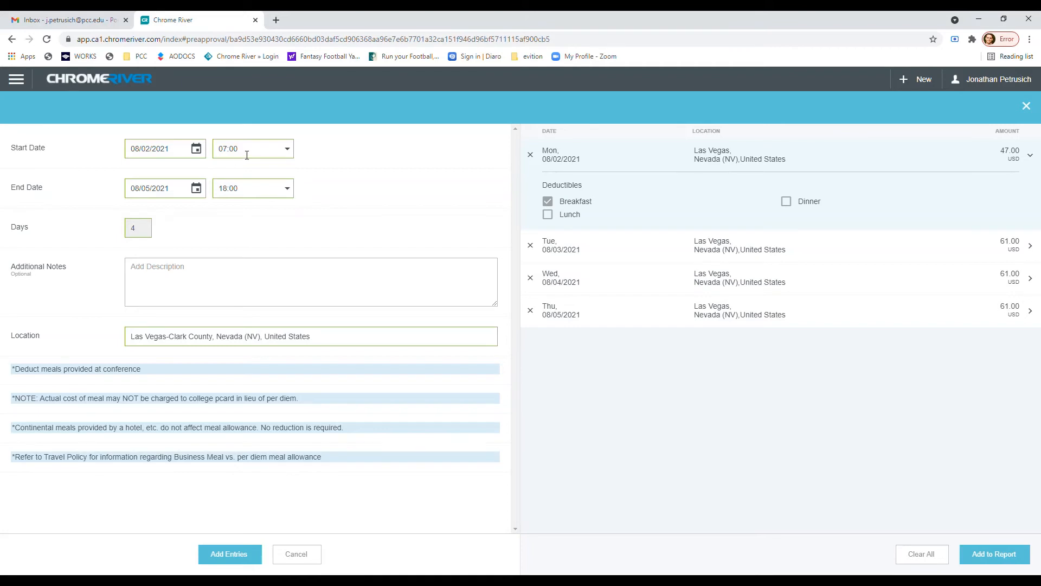
left_click(691, 166)
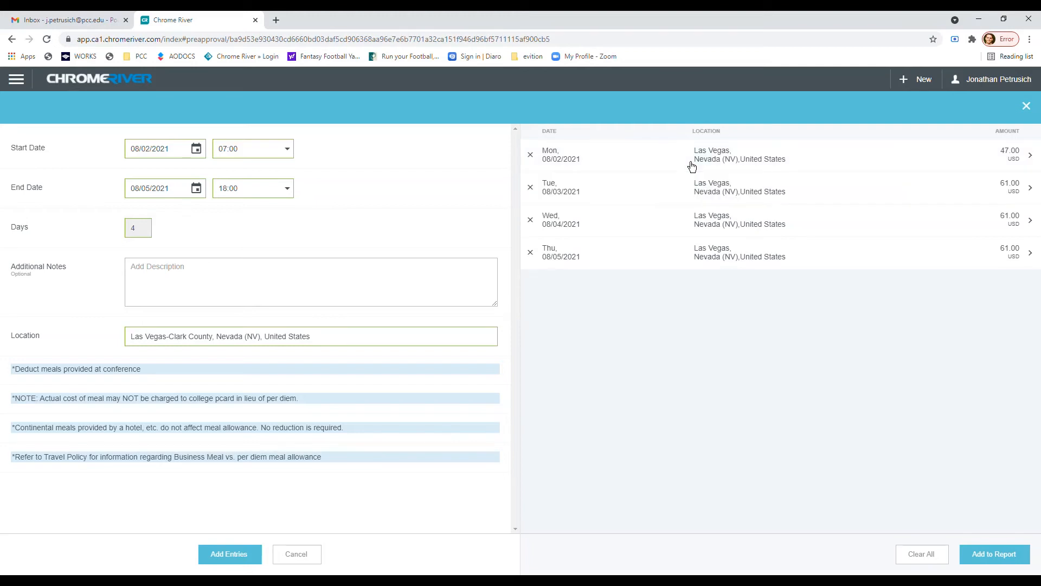
left_click(651, 198)
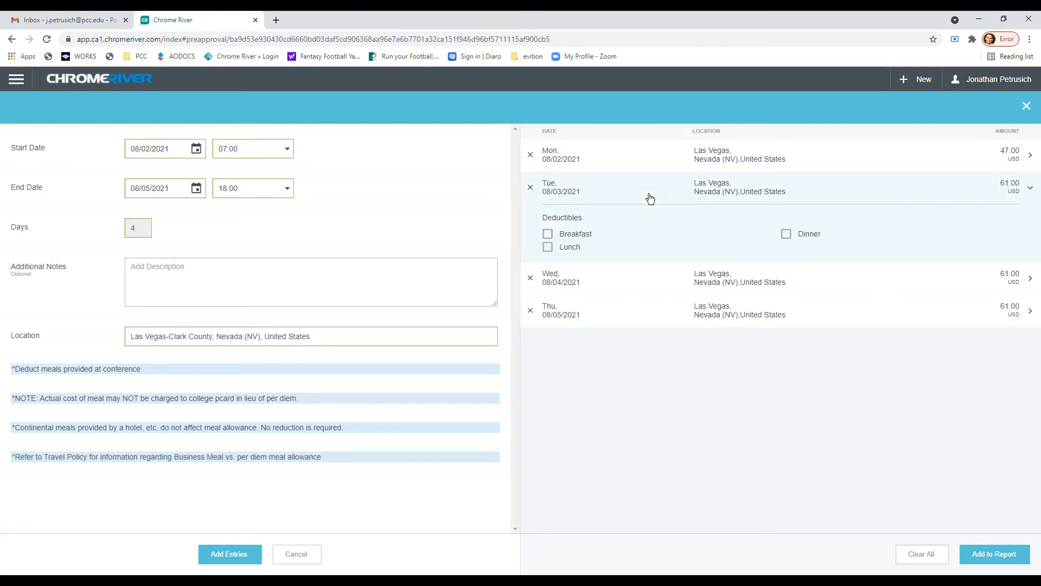
left_click(566, 239)
left_click(626, 286)
left_click(551, 268)
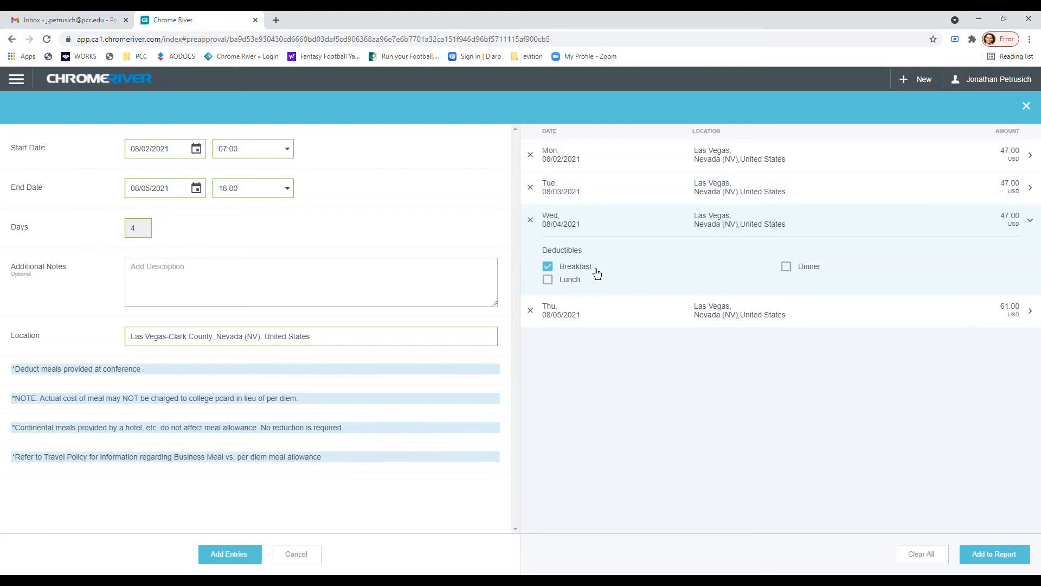
- Deduct breakfast from the 08/05/2021 per diem entry and add the four daily entries to the pre-approval
left_click(616, 314)
left_click(581, 300)
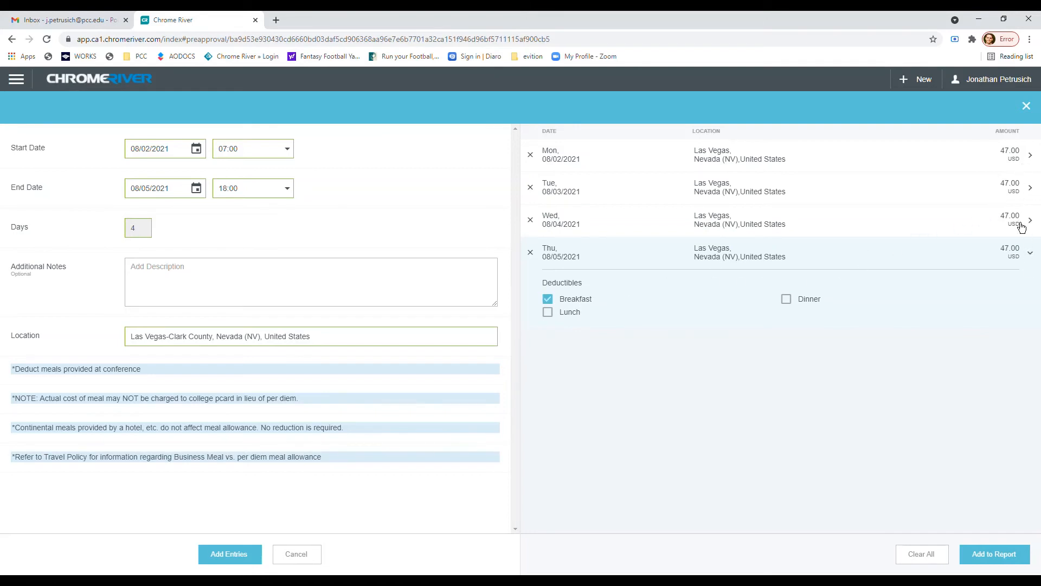
left_click(737, 262)
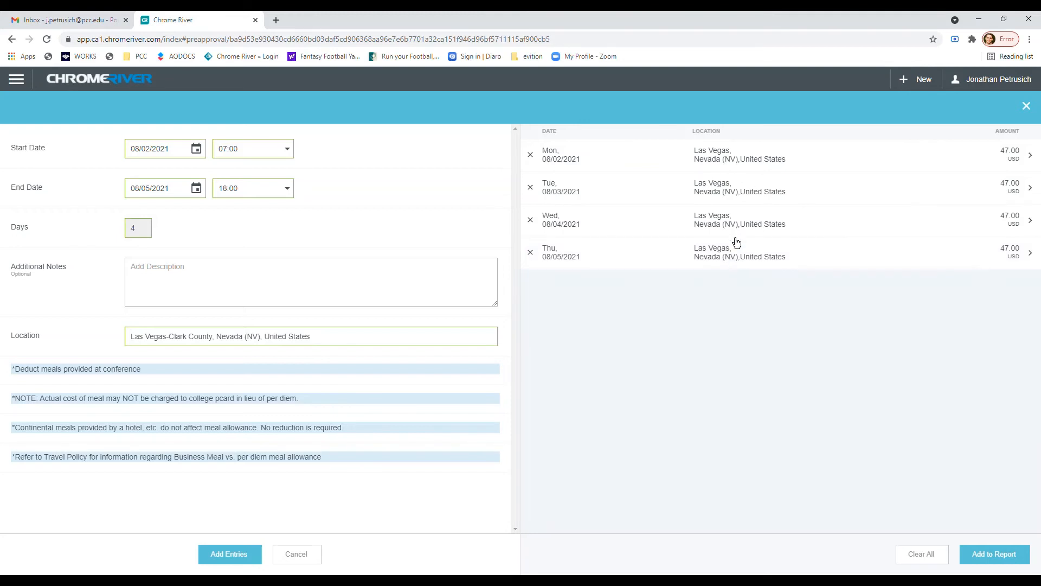
left_click(737, 224)
left_click(740, 188)
left_click(740, 171)
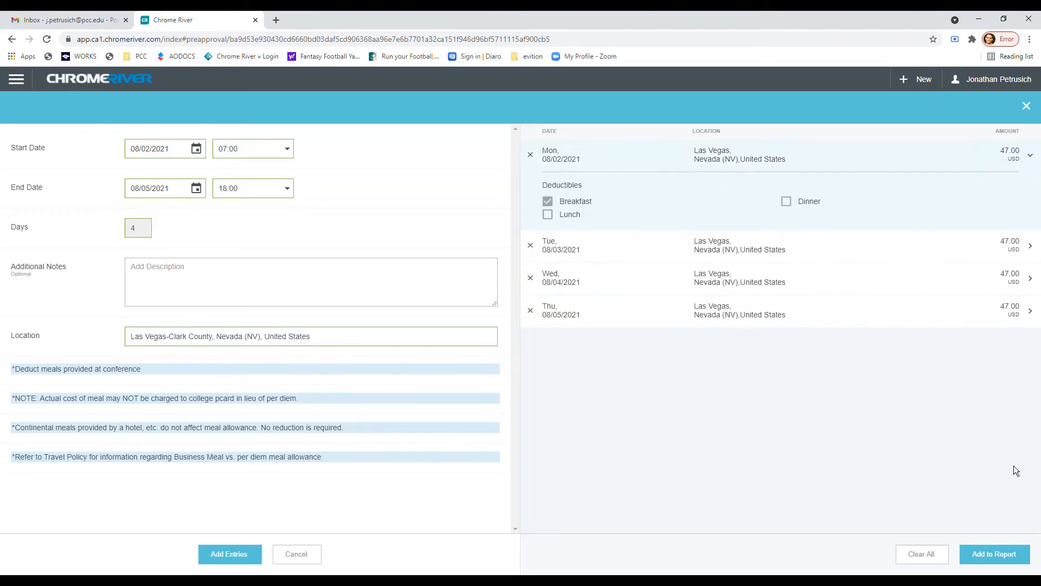
left_click(996, 554)
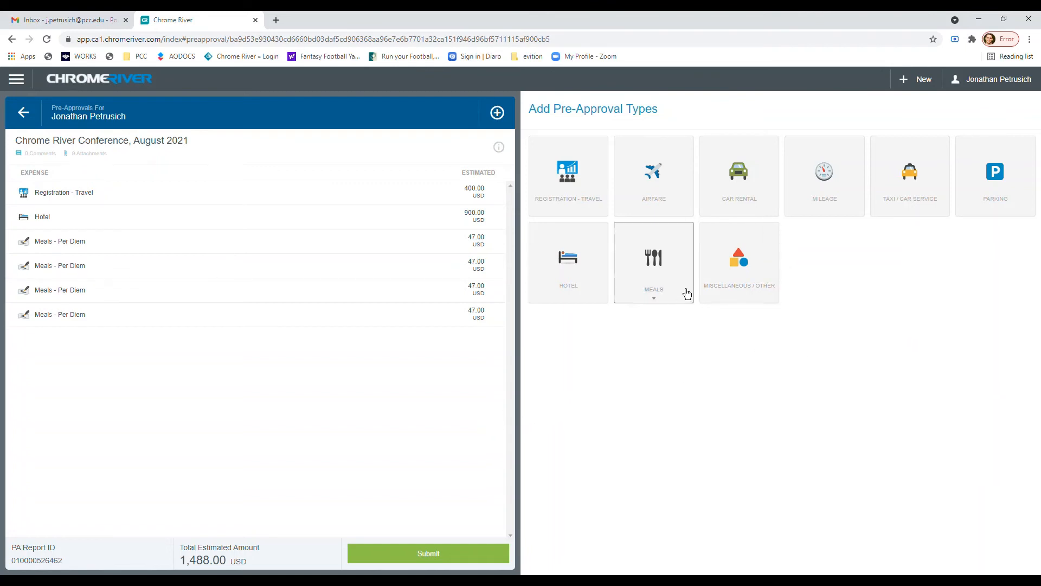
- Look at the Airfare and Mileage expense forms, closing each without saving
left_click(679, 194)
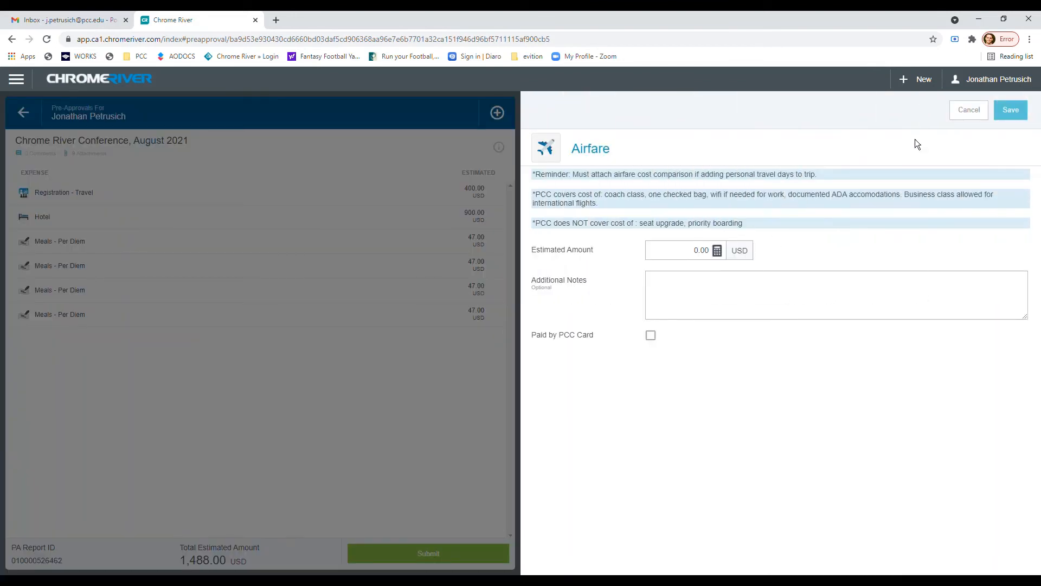
left_click(969, 110)
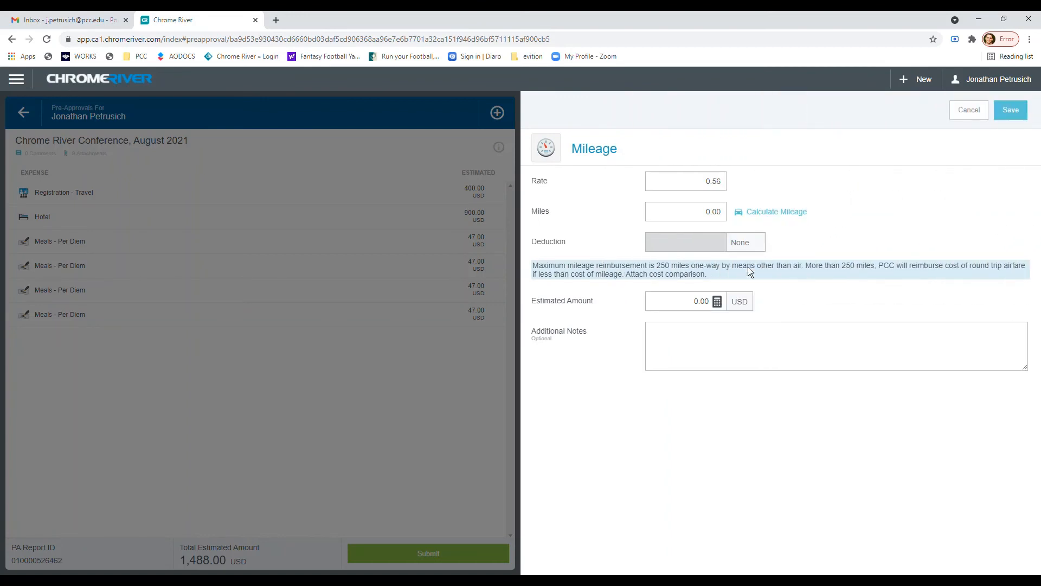
left_click(969, 111)
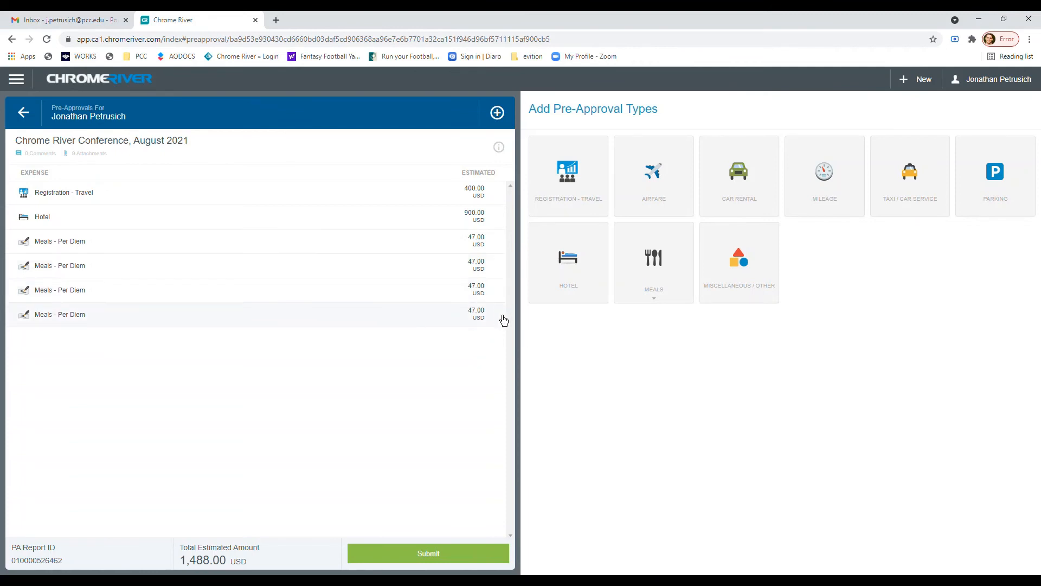
- Review the pre-approval's expense, account and attachment summary and try to submit it
left_click(420, 561)
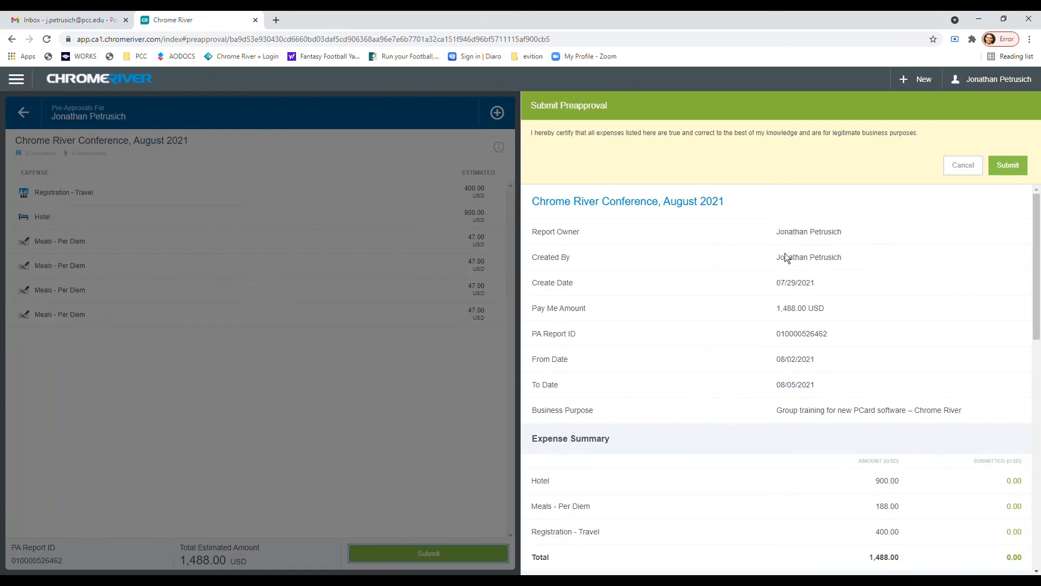
scroll(774, 247, "down", 8)
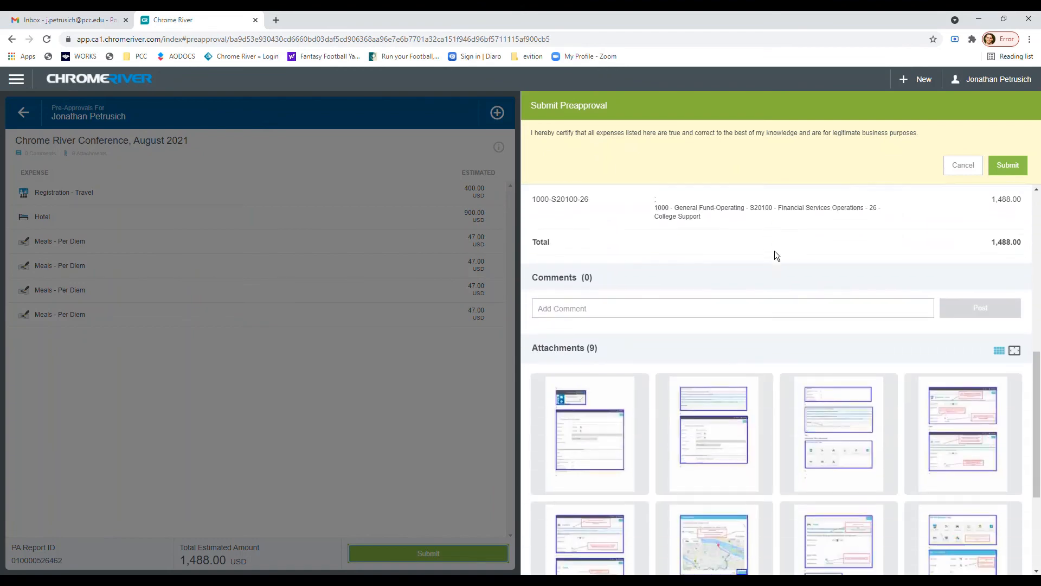
scroll(775, 251, "up", 8)
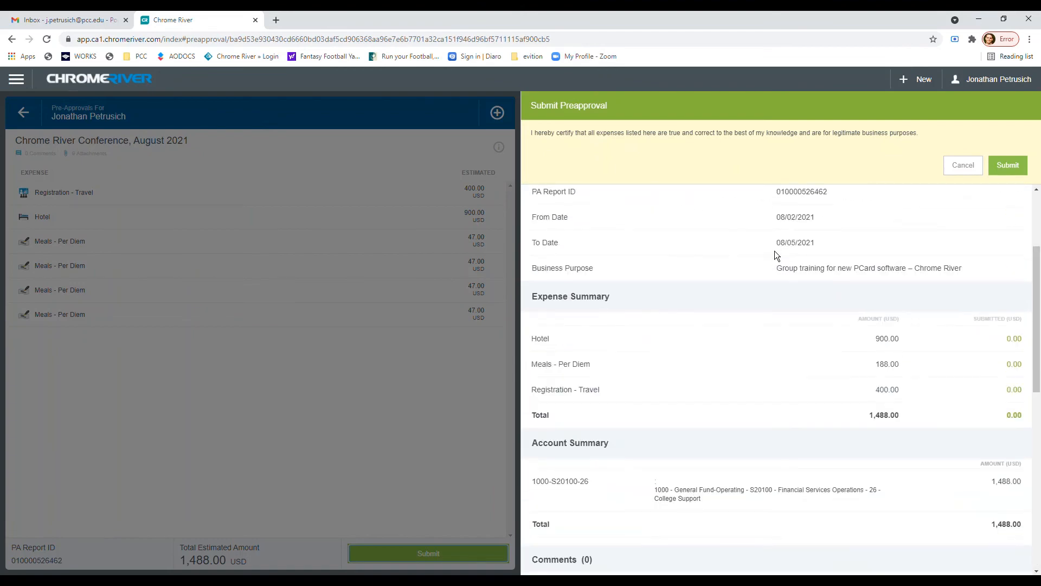
left_click(1012, 169)
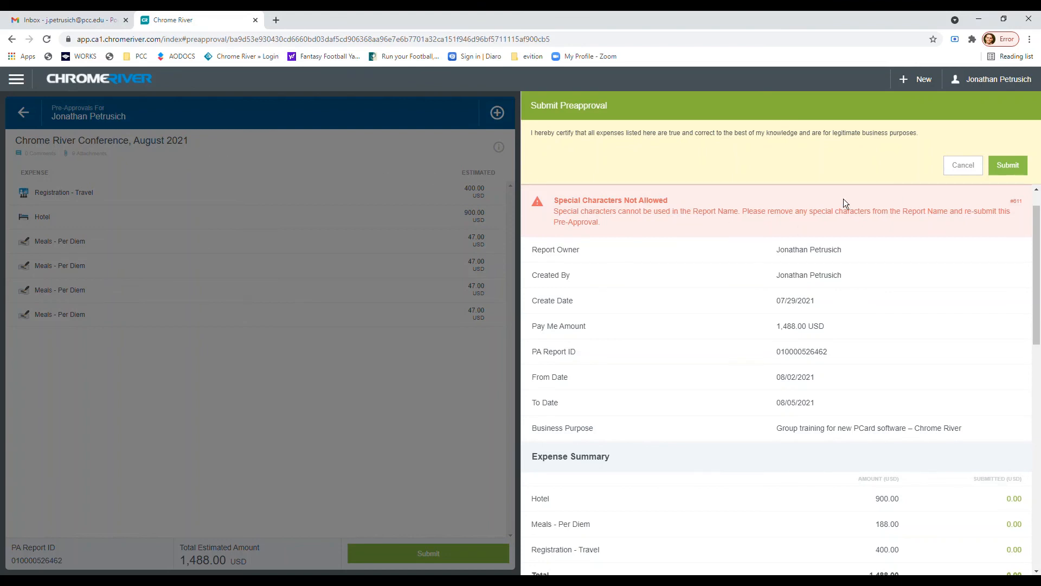
left_click(964, 165)
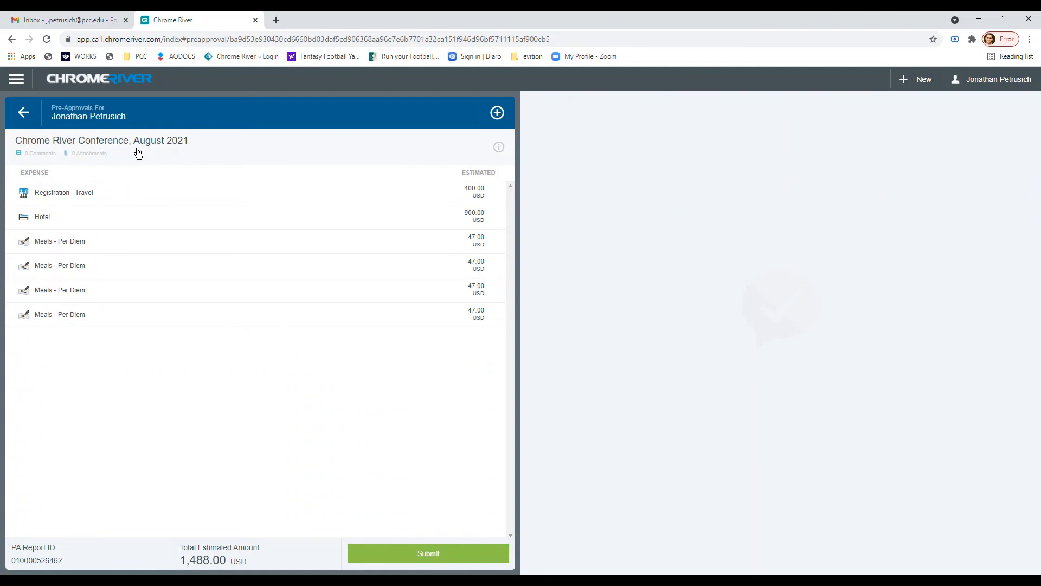
- Remove the comma from the report name to make it "Chrome River Conference August 2021" and save the pre-approval header
left_click(96, 151)
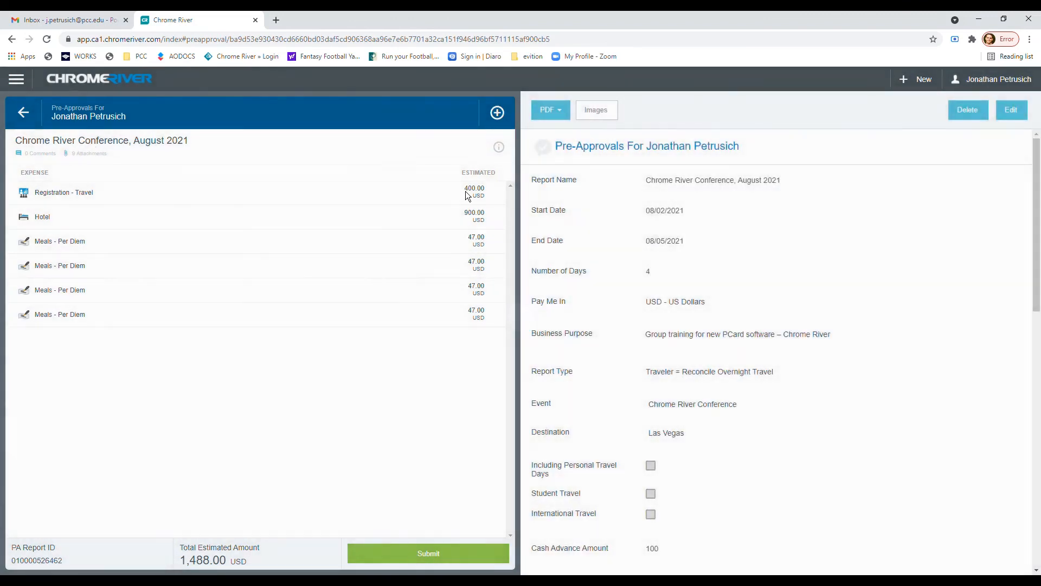
left_click(1011, 110)
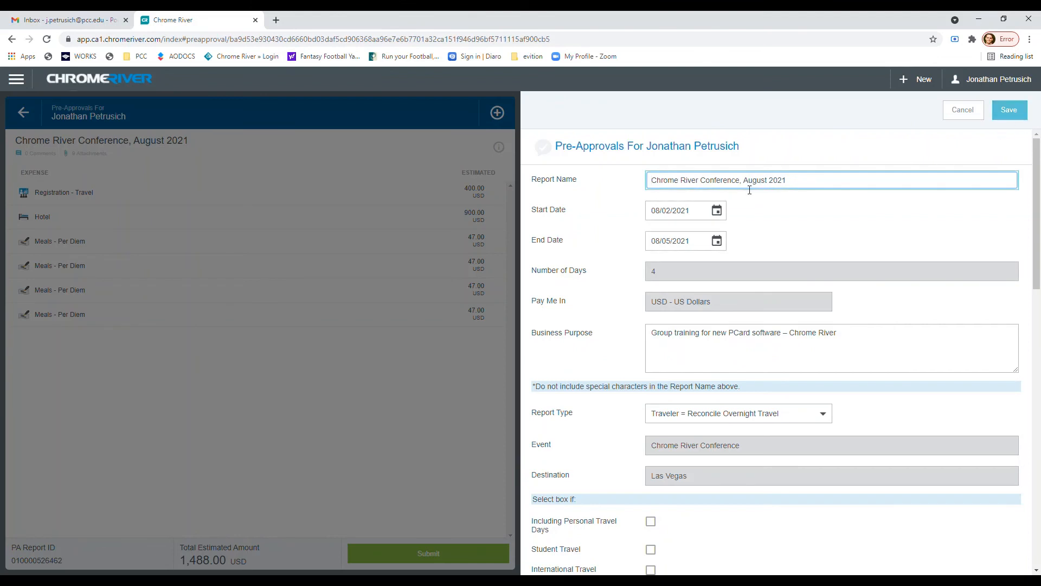
left_click(745, 185)
key("BackSpace")
left_click(590, 342)
left_click(752, 340)
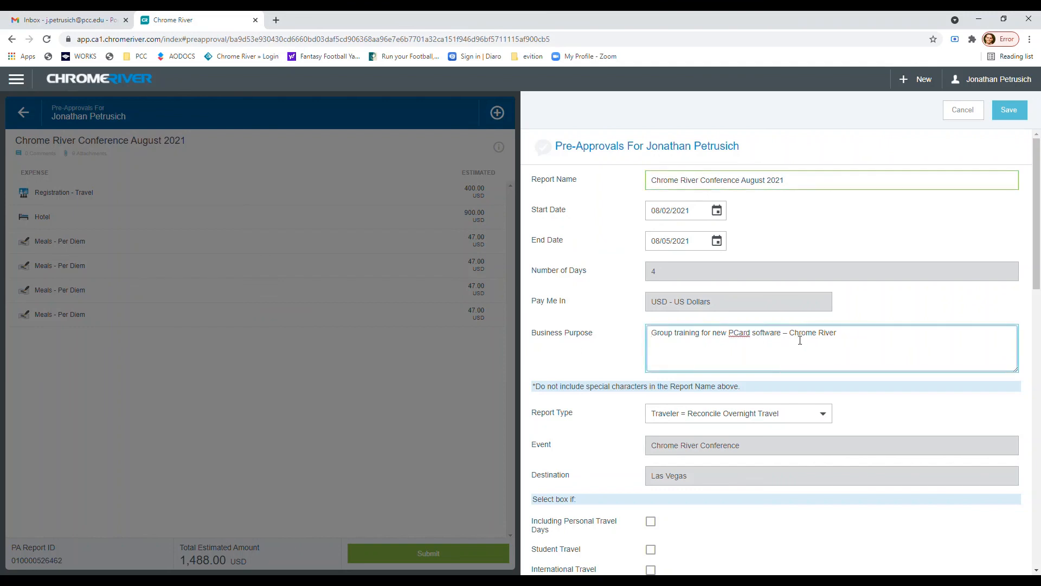
left_click_drag(796, 340, 790, 334)
left_click(1010, 111)
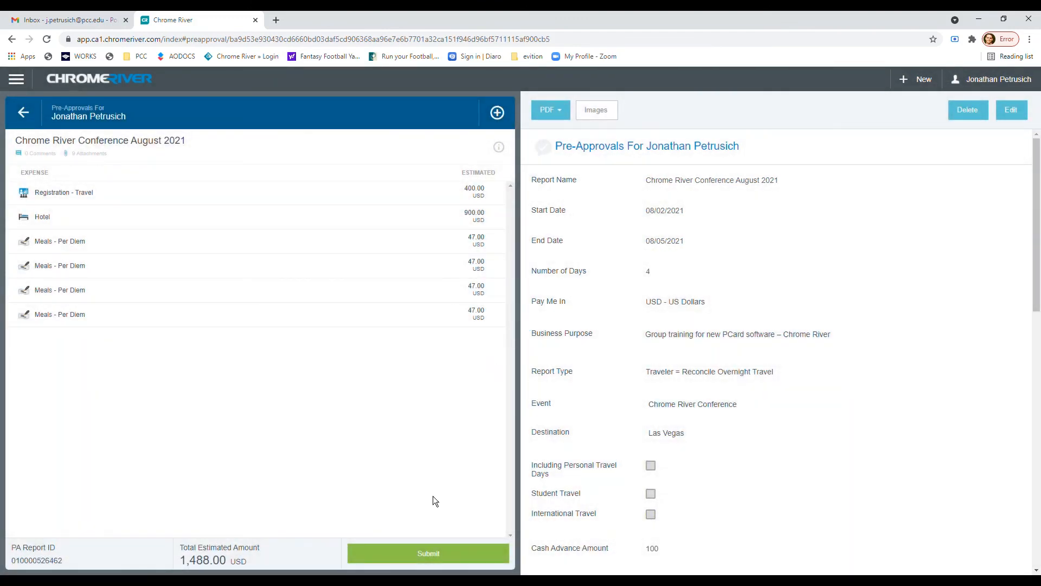
- Submit the Chrome River Conference August 2021 pre-approval and confirm the expense certification
left_click(432, 554)
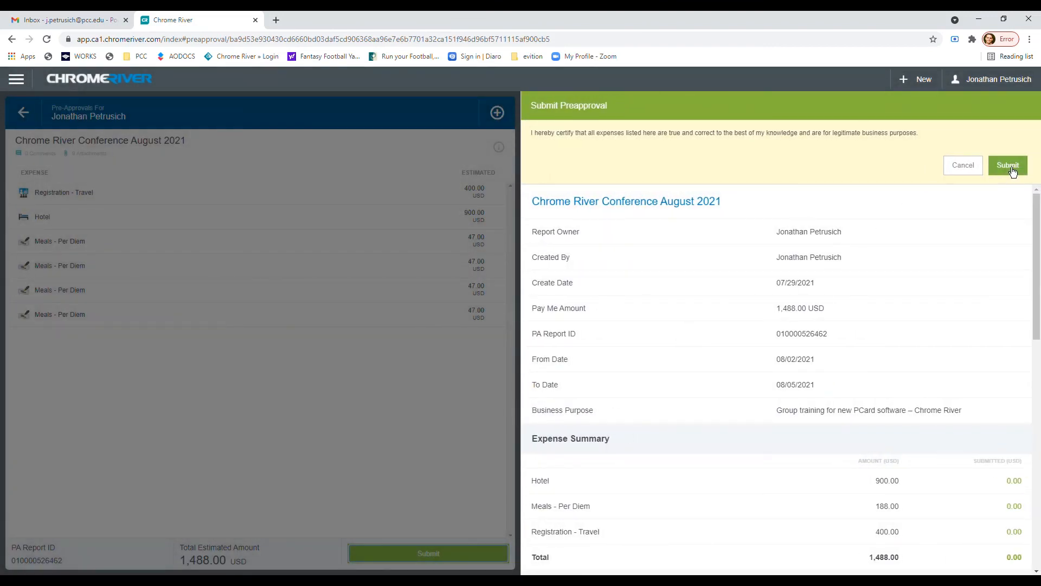
left_click(1011, 168)
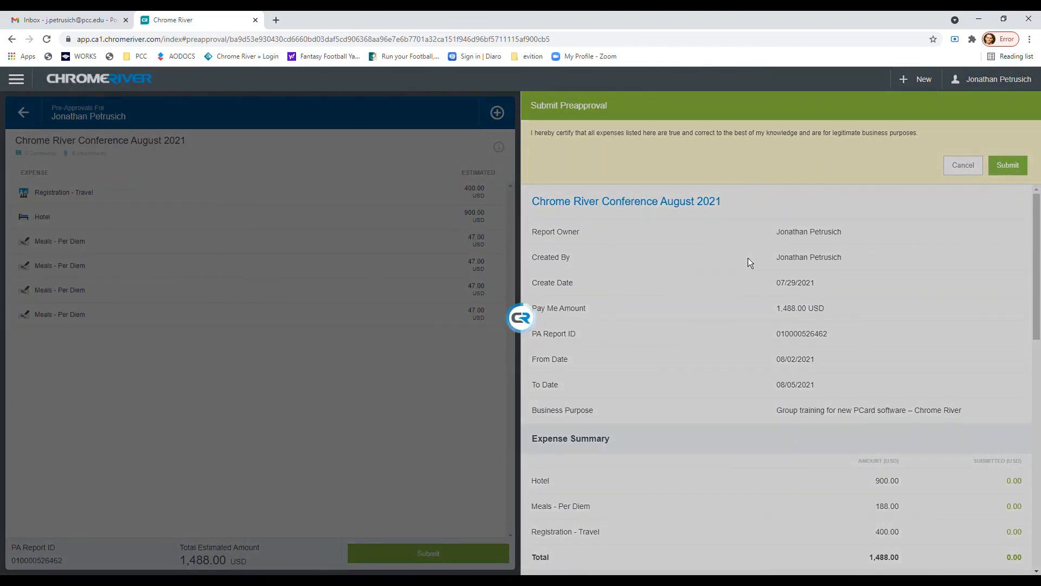